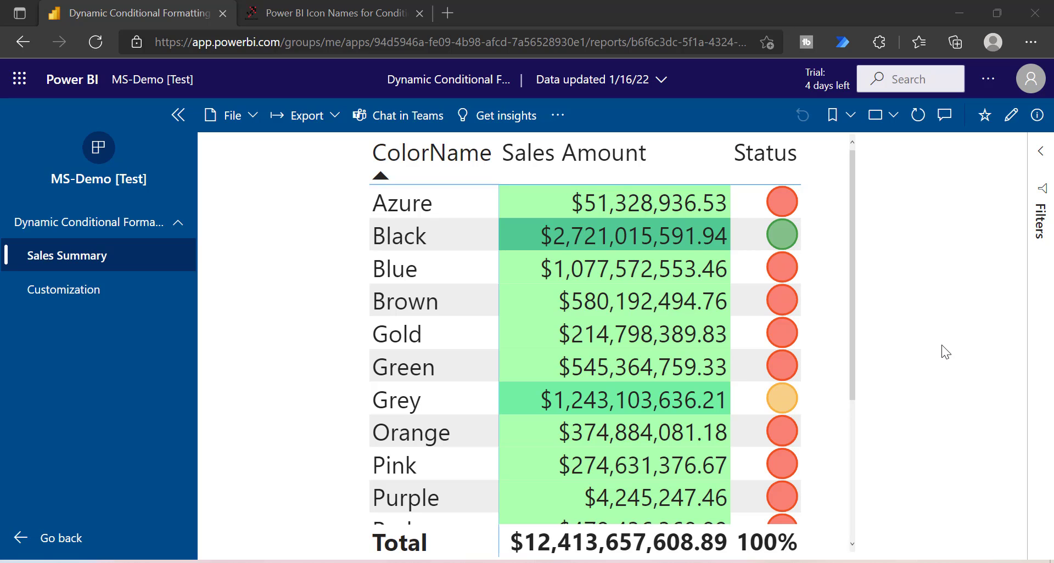
Step: Apply Option 1 on Customization and review the red, orange and green Sales Summary table
{"action": "left_click", "coordinate": [53, 297]}
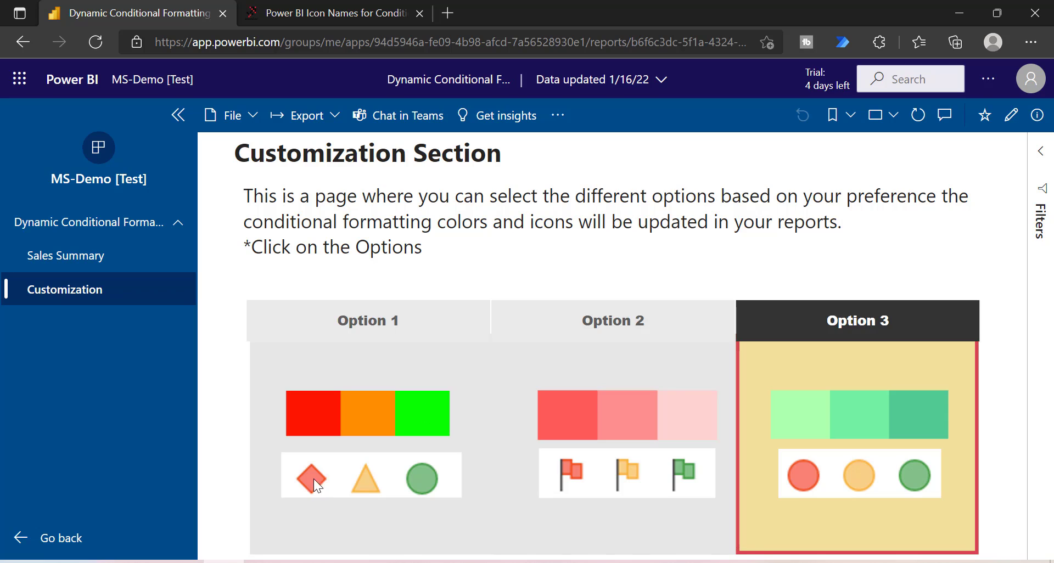
{"action": "left_click", "coordinate": [325, 326]}
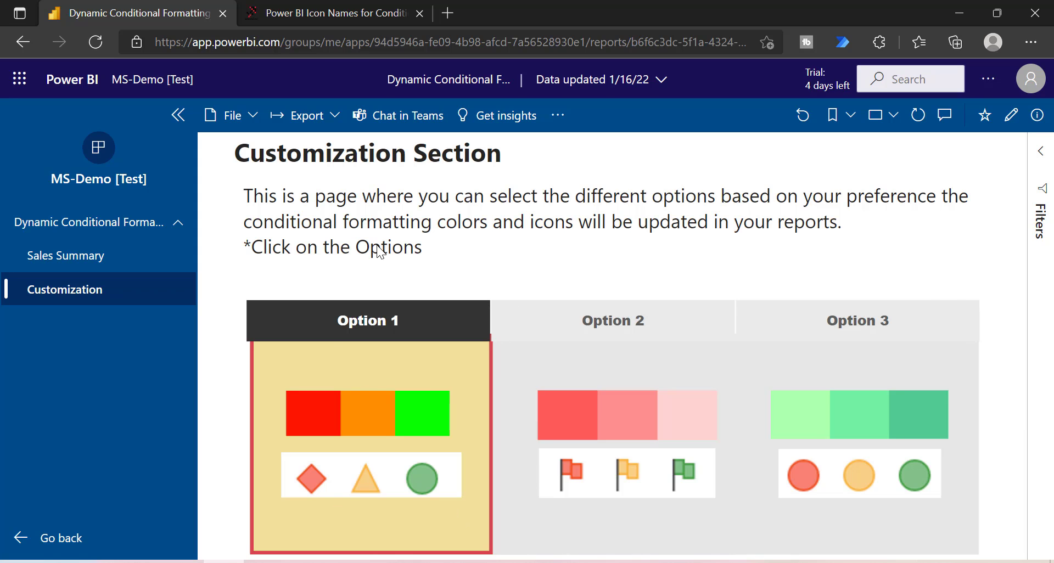
{"action": "left_click", "coordinate": [88, 255]}
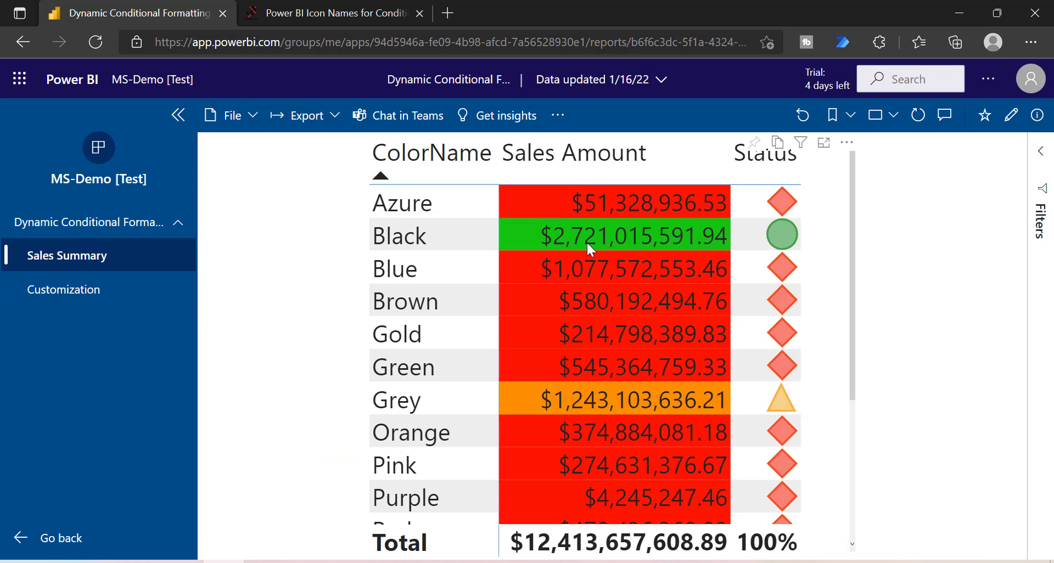
{"action": "scroll", "coordinate": [654, 294], "scroll_direction": "down", "scroll_amount": 3}
{"action": "scroll", "coordinate": [653, 296], "scroll_direction": "down", "scroll_amount": 3}
{"action": "scroll", "coordinate": [654, 306], "scroll_direction": "up", "scroll_amount": 5}
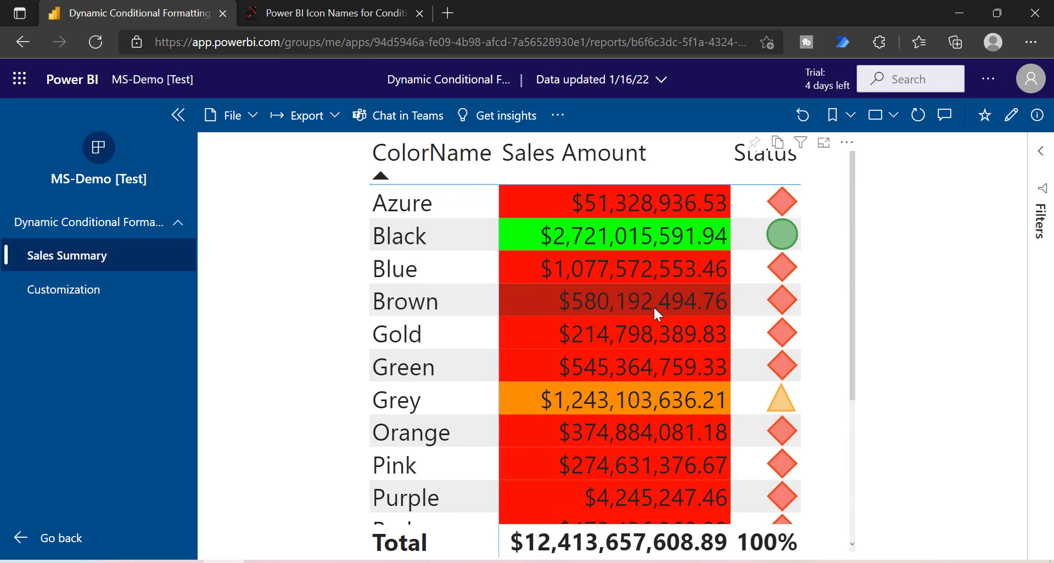
Step: Back on Customization, choose Option 2 for red shades and flag icons
{"action": "left_click", "coordinate": [110, 293]}
{"action": "left_click", "coordinate": [612, 320]}
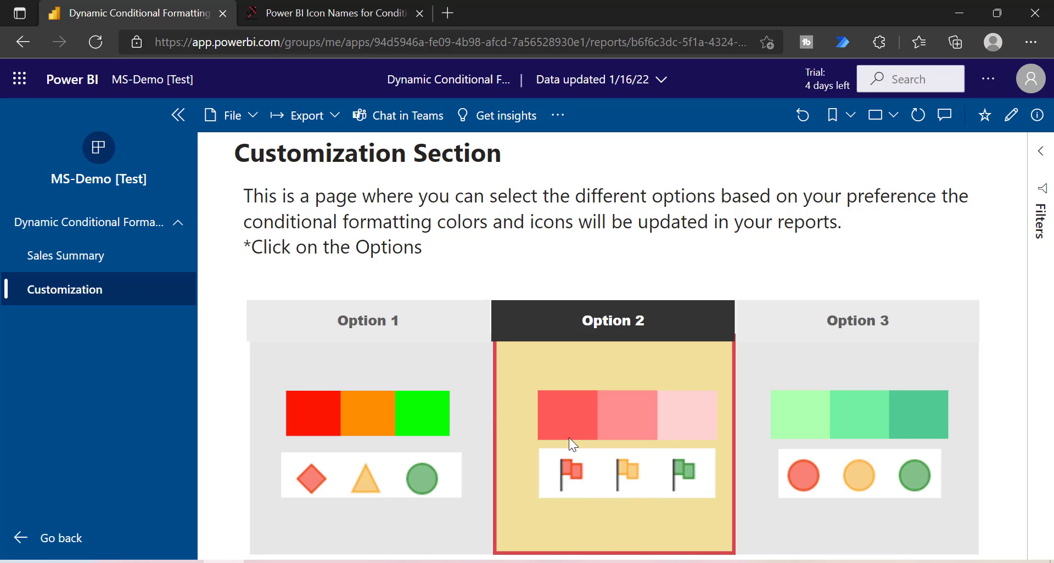
{"action": "left_click", "coordinate": [94, 261]}
Step: In Power BI Desktop, widen the canvas and select the option slicer built on Config's Options field
{"action": "left_click", "coordinate": [330, 558]}
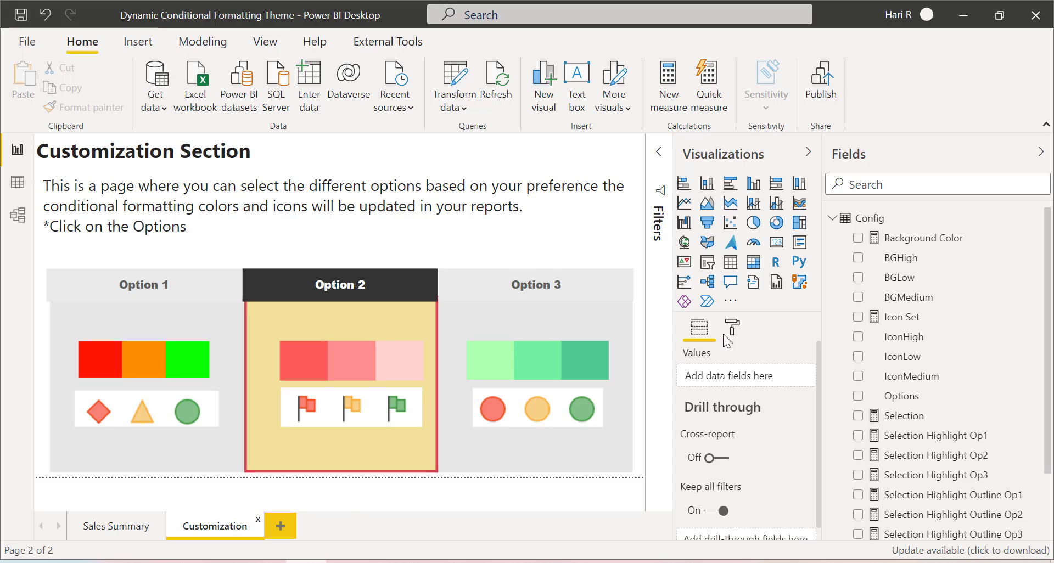
{"action": "left_click", "coordinate": [745, 154]}
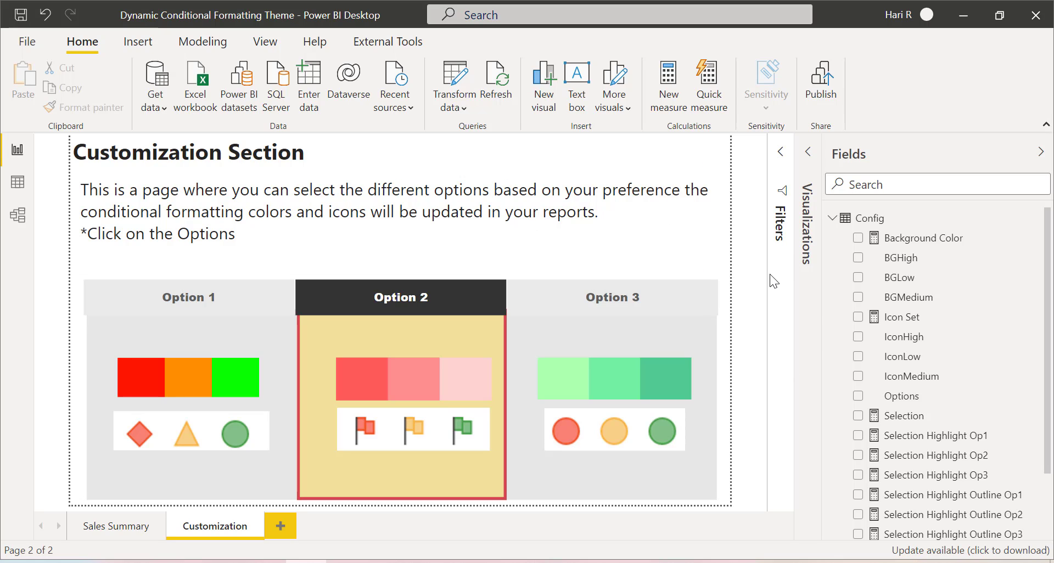
{"action": "left_click", "coordinate": [121, 279]}
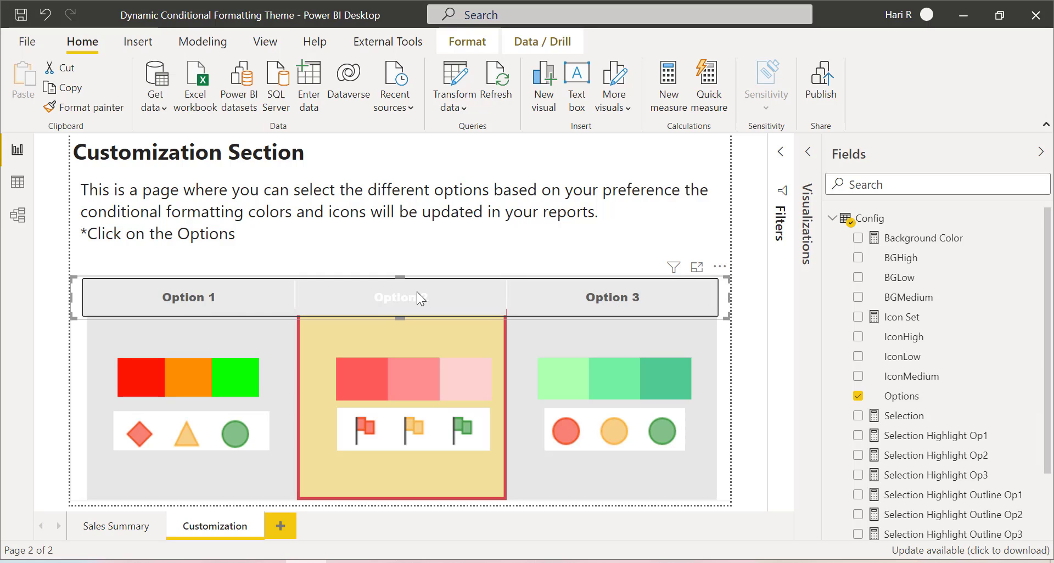
Step: Select each option's background shape in turn, ending on Option 1's shape settings
{"action": "left_click", "coordinate": [806, 219]}
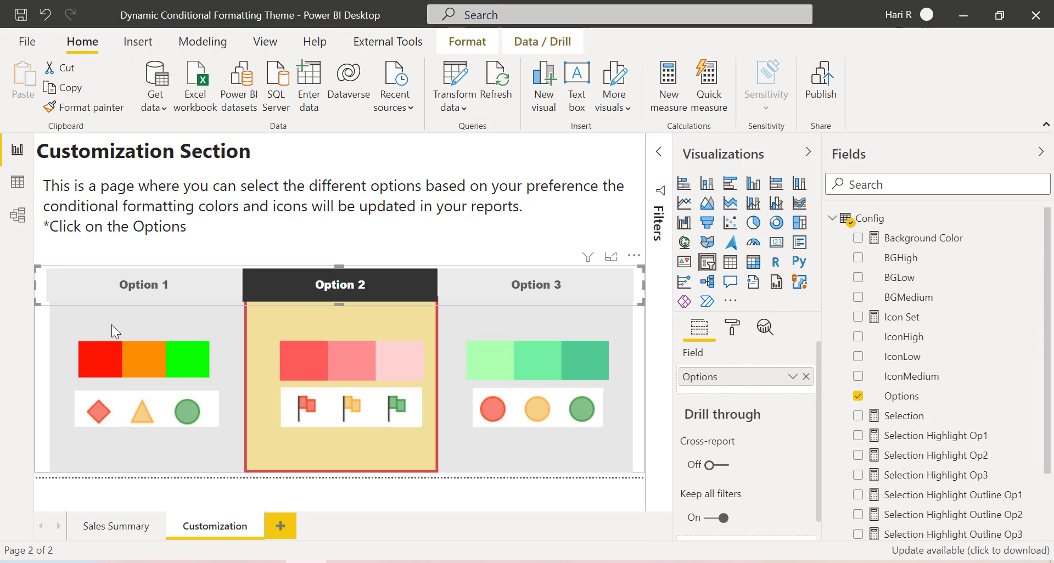
{"action": "left_click", "coordinate": [85, 324]}
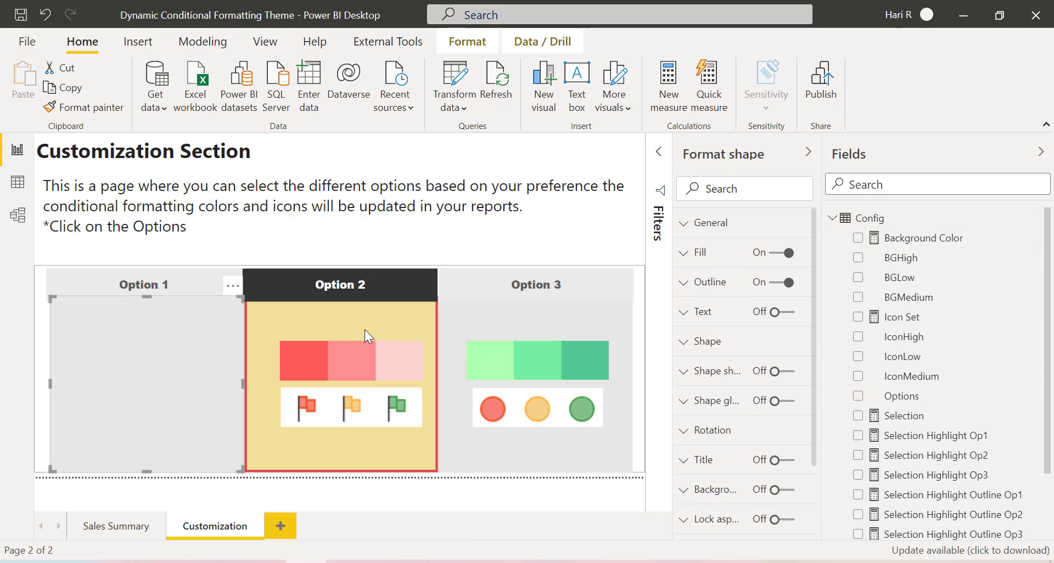
{"action": "left_click", "coordinate": [403, 325]}
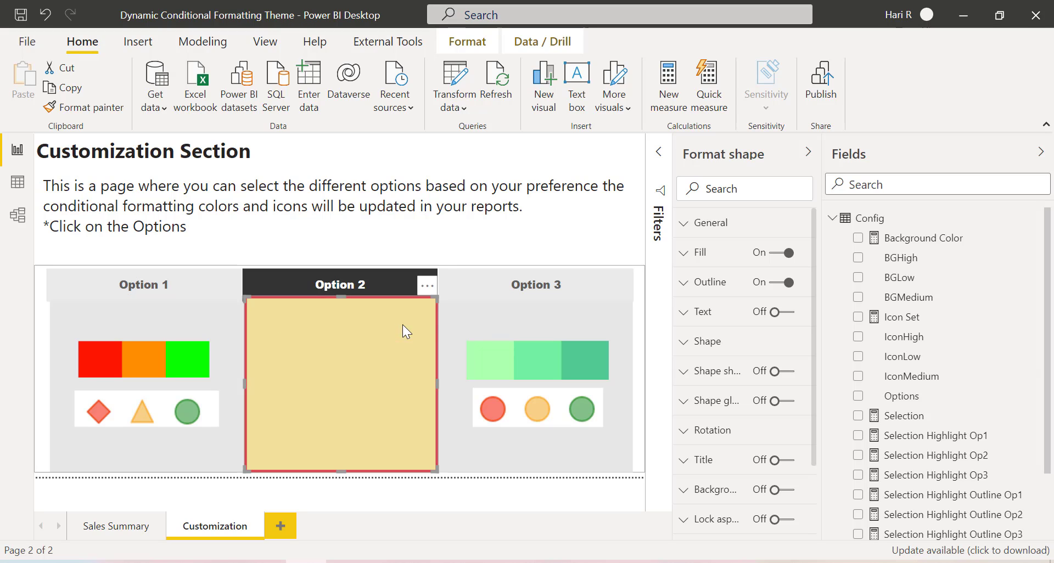
{"action": "left_click", "coordinate": [517, 318]}
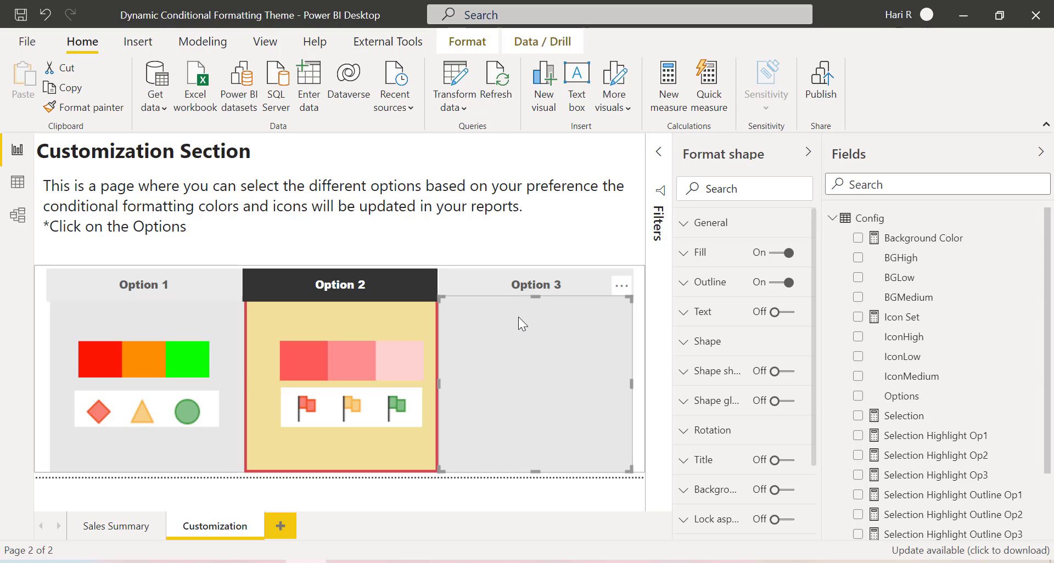
{"action": "left_click", "coordinate": [138, 324]}
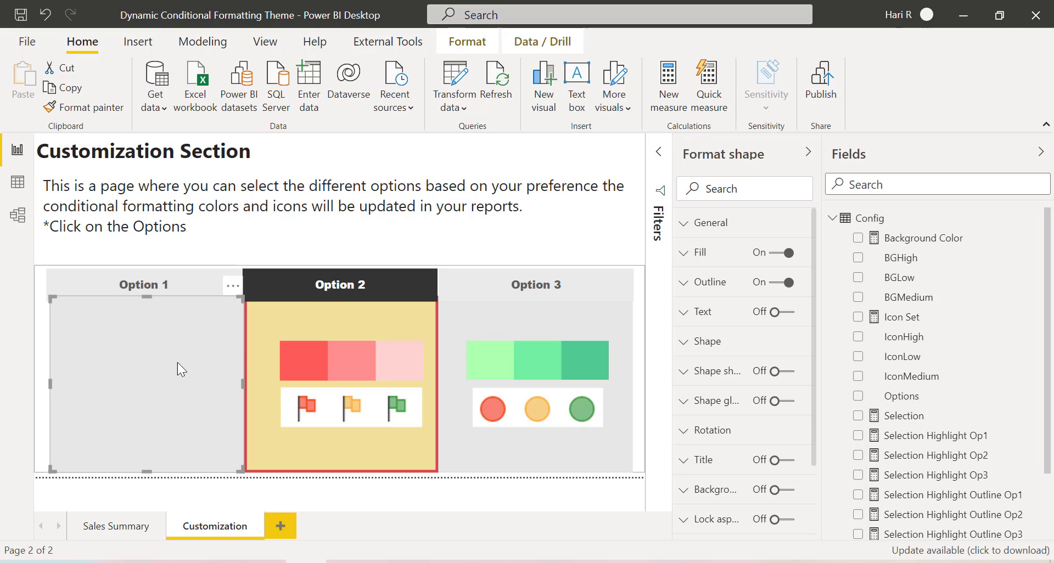
{"action": "left_click", "coordinate": [369, 295]}
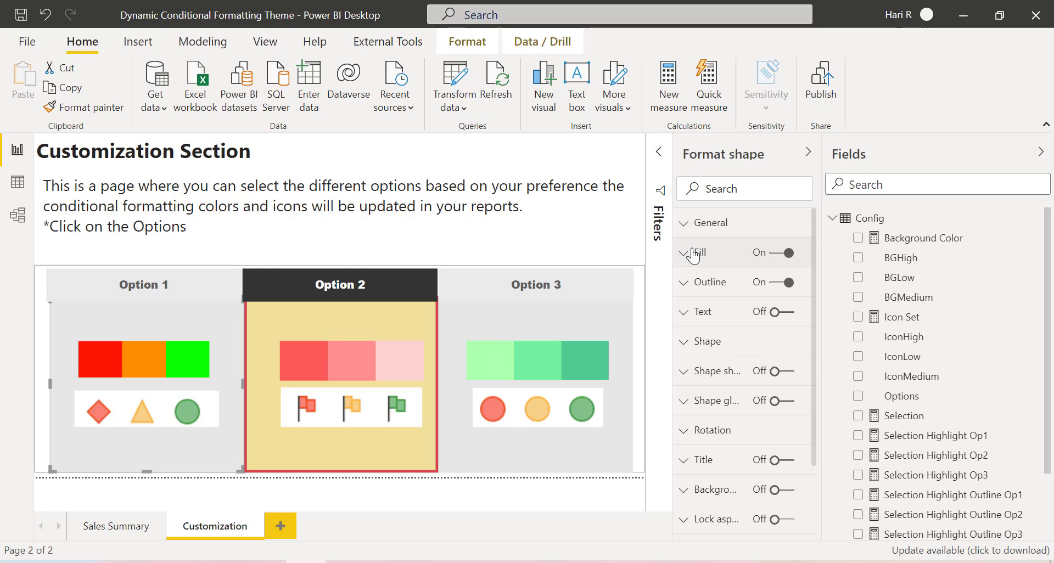
Step: Inspect the Option 1 shape's fill rule: field value from Selection Highlight Op1, unchanged
{"action": "left_click", "coordinate": [692, 254]}
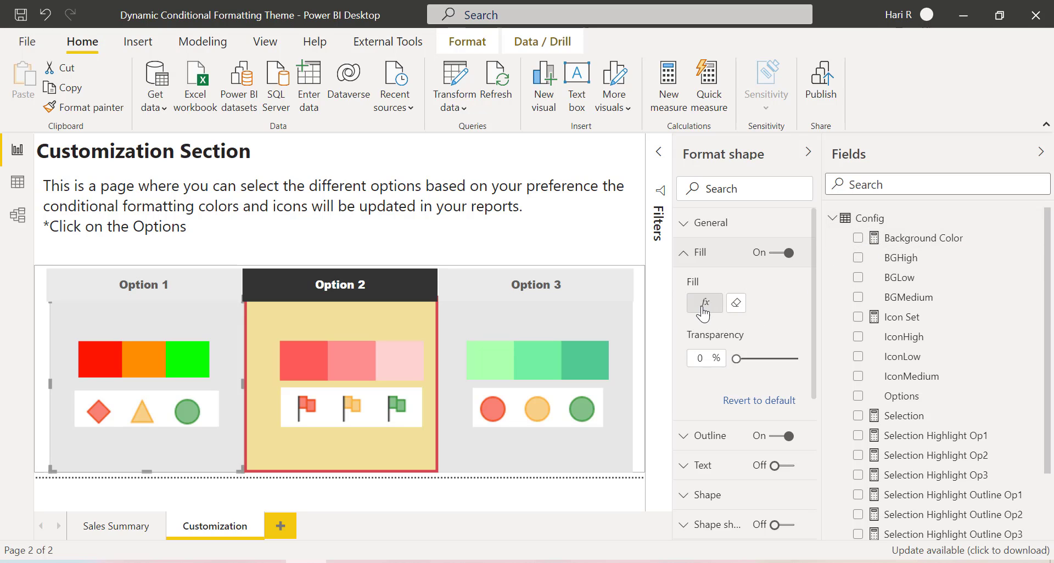
{"action": "left_click", "coordinate": [705, 303]}
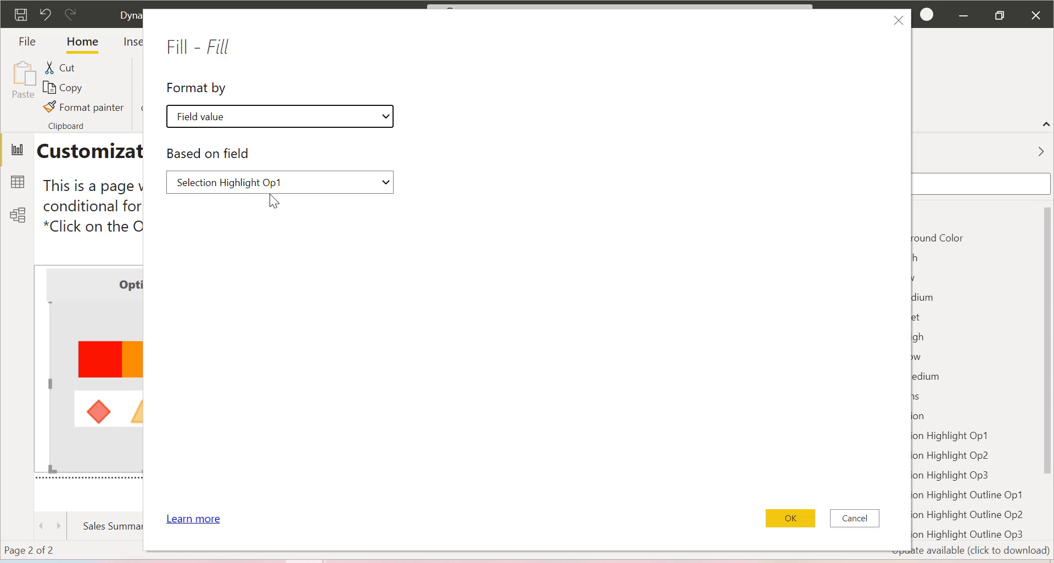
{"action": "left_click", "coordinate": [853, 519]}
{"action": "scroll", "coordinate": [983, 477], "scroll_direction": "down", "scroll_amount": 3}
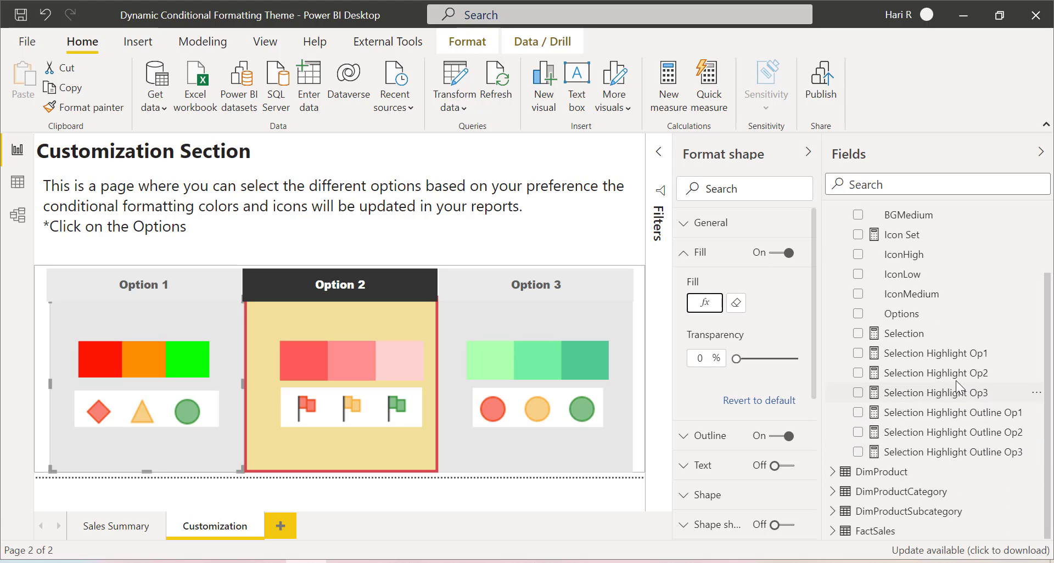
{"action": "left_click", "coordinate": [937, 354]}
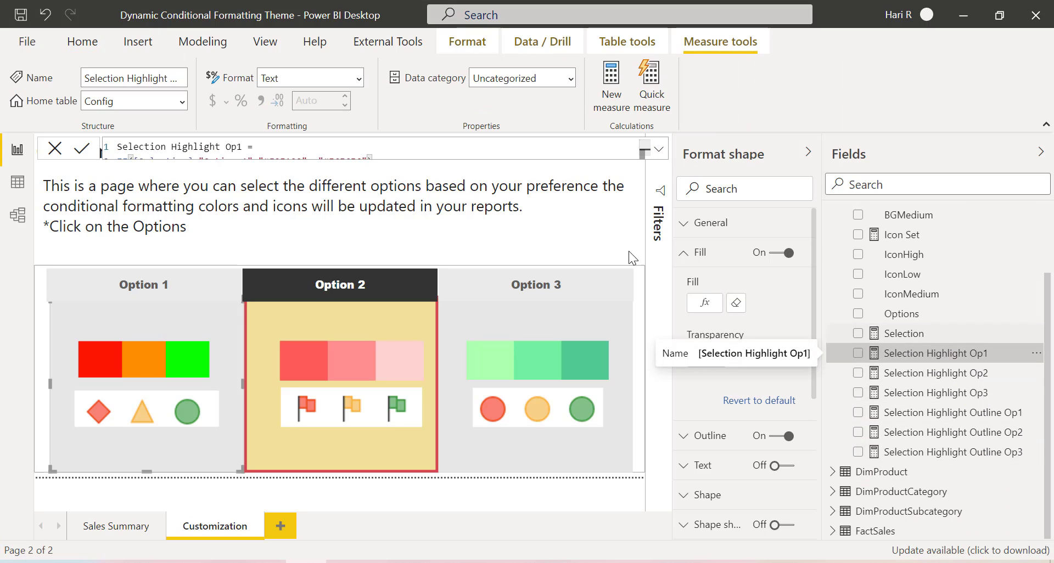
{"action": "left_click", "coordinate": [656, 156]}
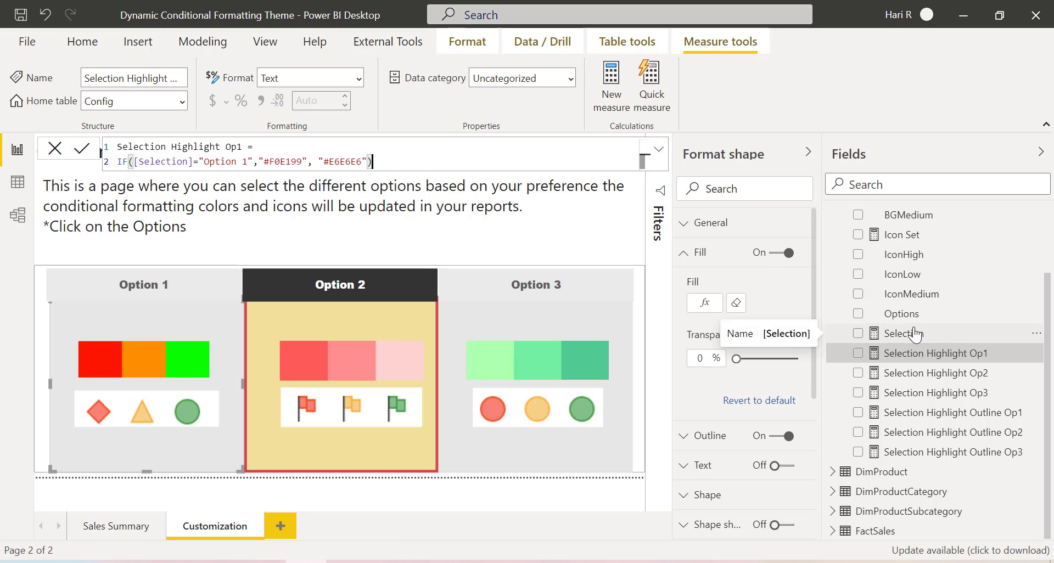
{"action": "left_click", "coordinate": [914, 334]}
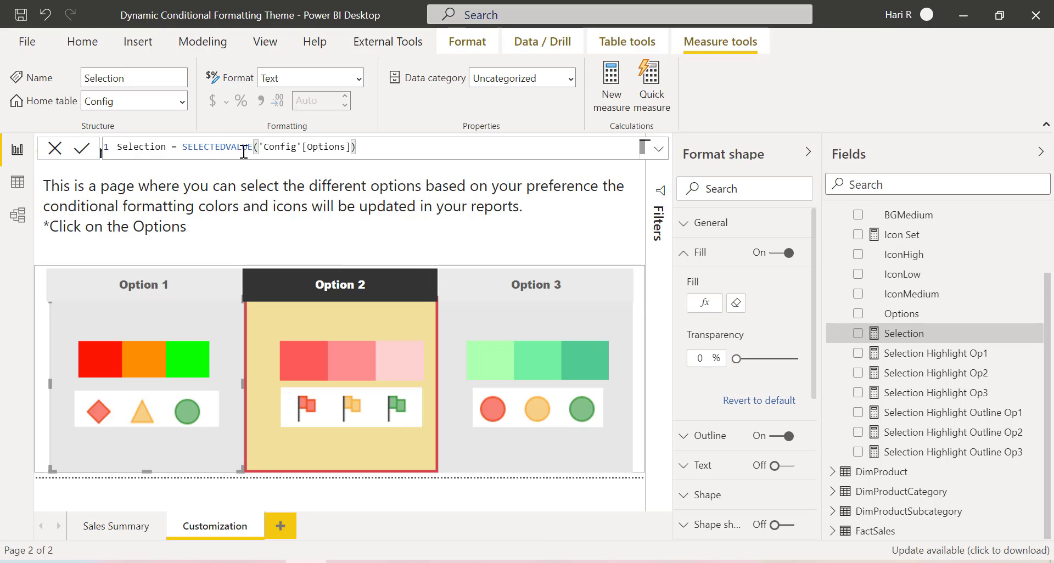
{"action": "left_click", "coordinate": [937, 354]}
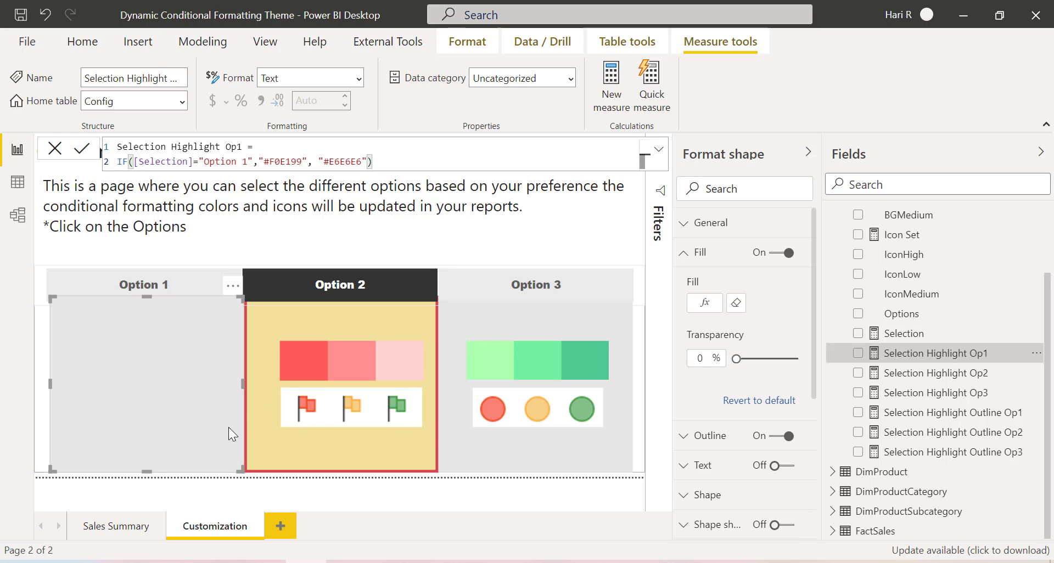
{"action": "left_click", "coordinate": [466, 239]}
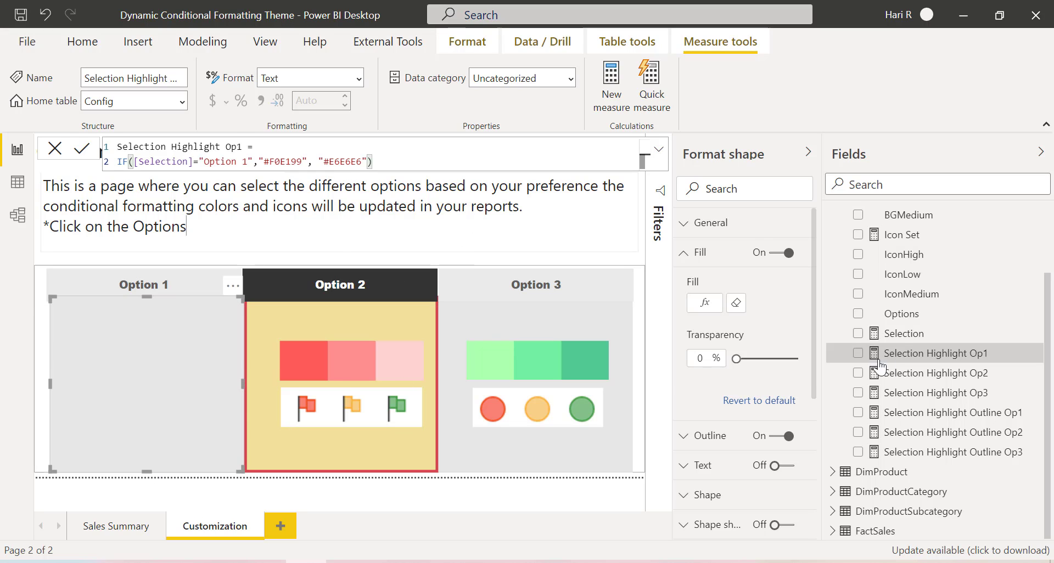
{"action": "left_click", "coordinate": [928, 374]}
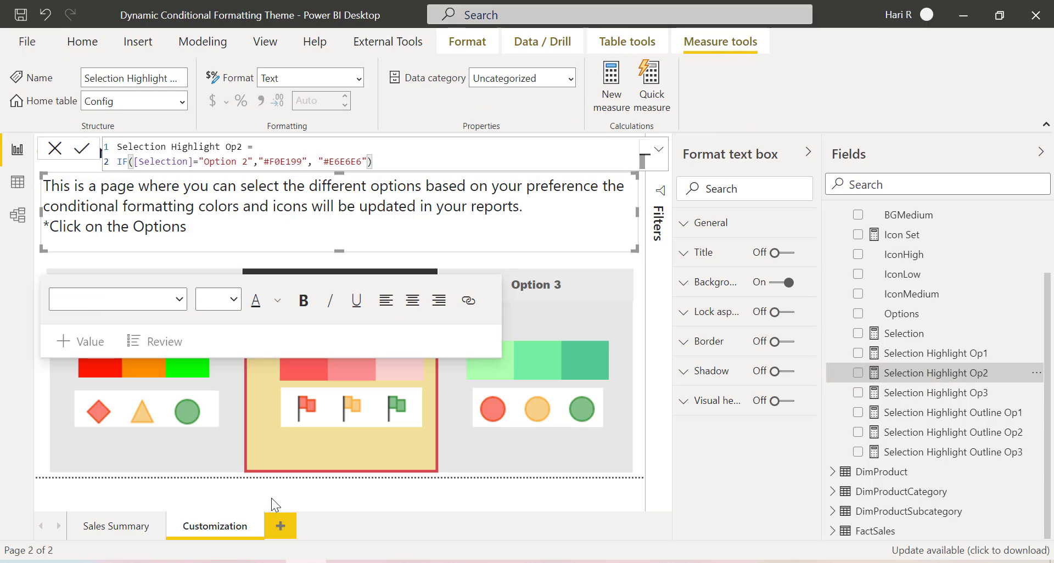
{"action": "left_click", "coordinate": [525, 258]}
{"action": "left_click", "coordinate": [914, 373]}
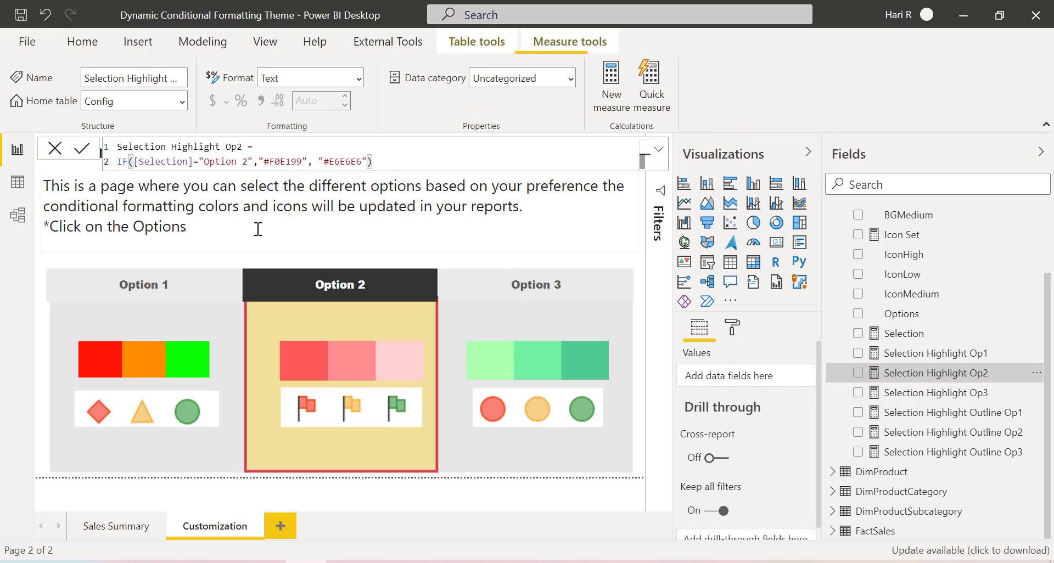
{"action": "left_click", "coordinate": [965, 398]}
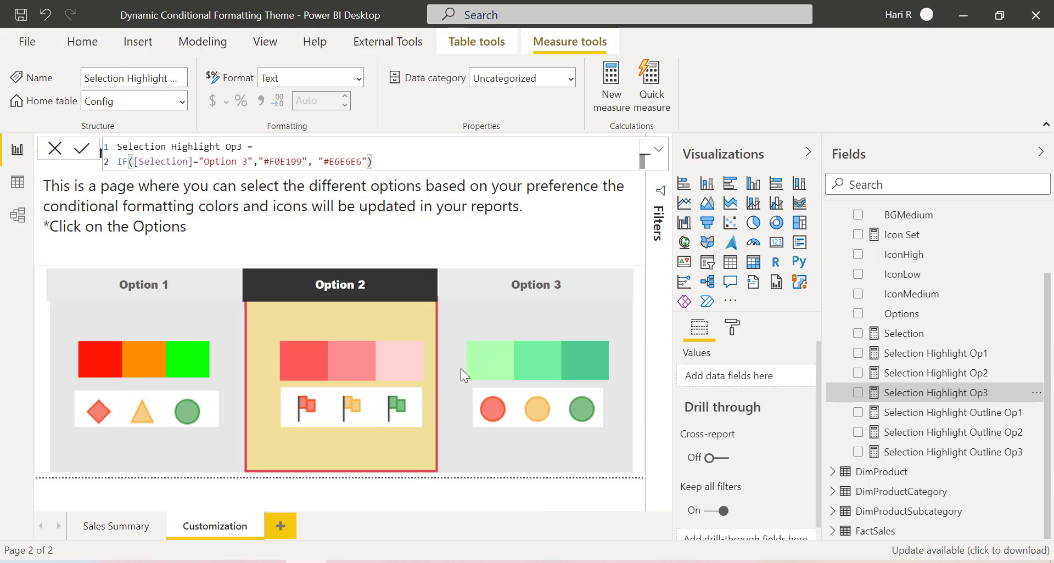
{"action": "left_click", "coordinate": [923, 419]}
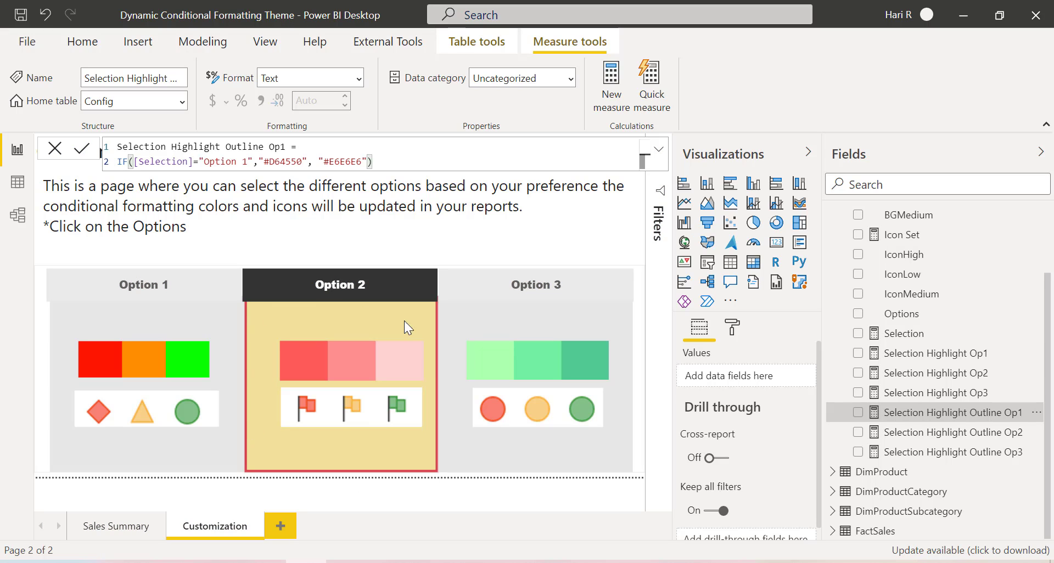
{"action": "left_click", "coordinate": [922, 453]}
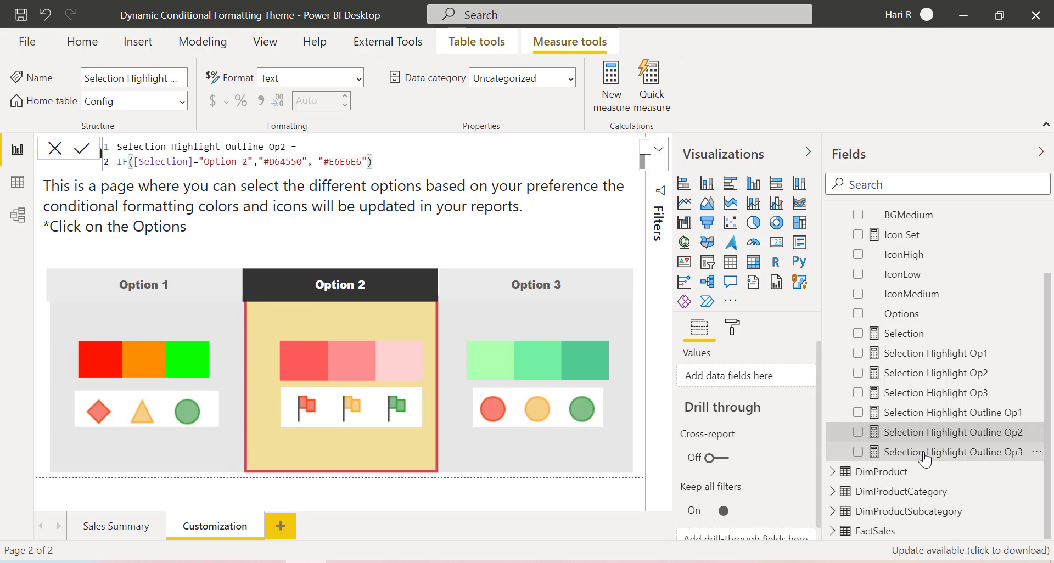
{"action": "left_click", "coordinate": [637, 259]}
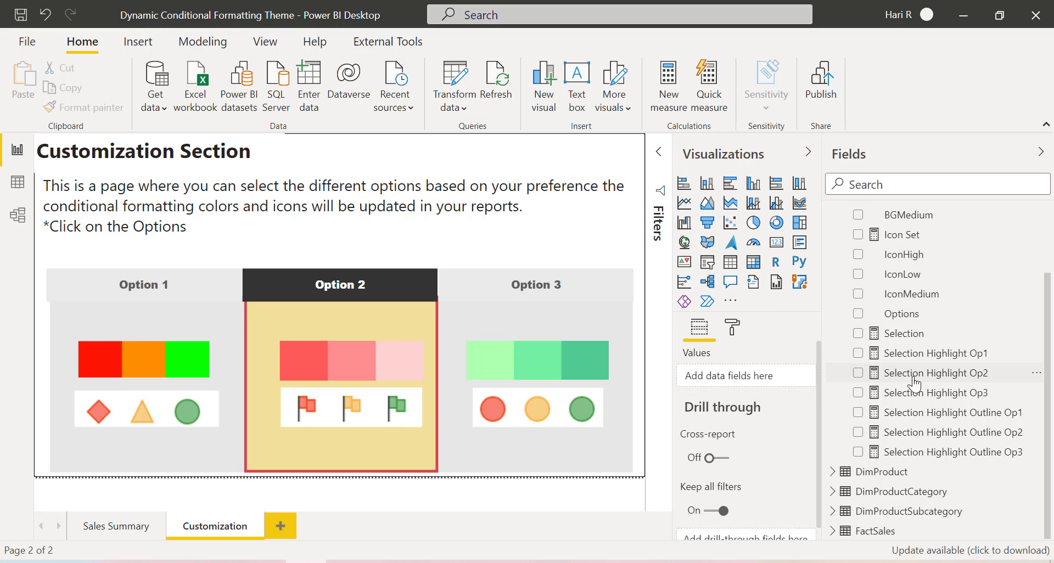
Step: Inspect the yellow Option 2 shape's outline settings, then hide the formatting pane
{"action": "left_click", "coordinate": [398, 315]}
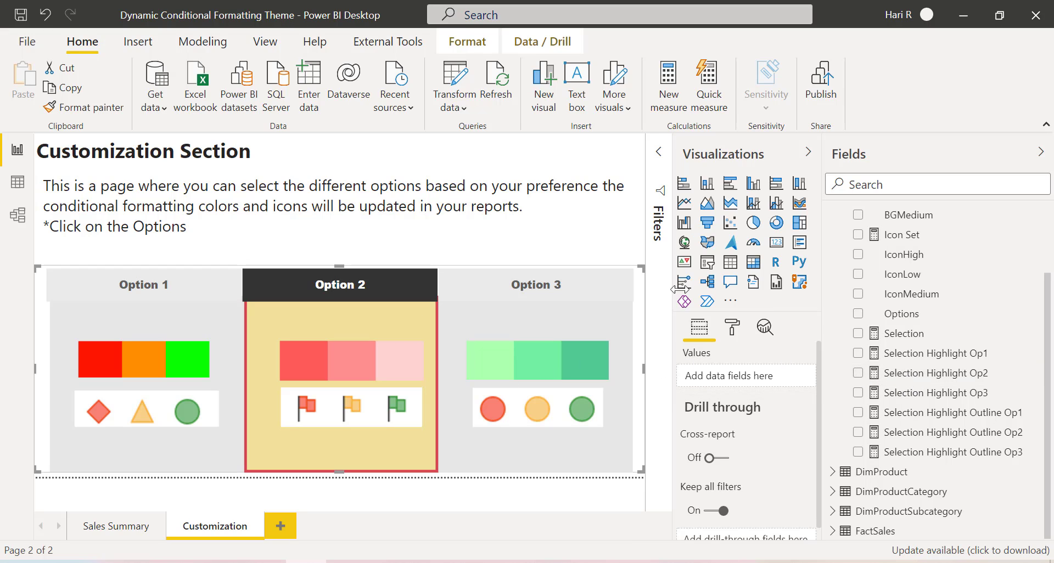
{"action": "left_click", "coordinate": [422, 317]}
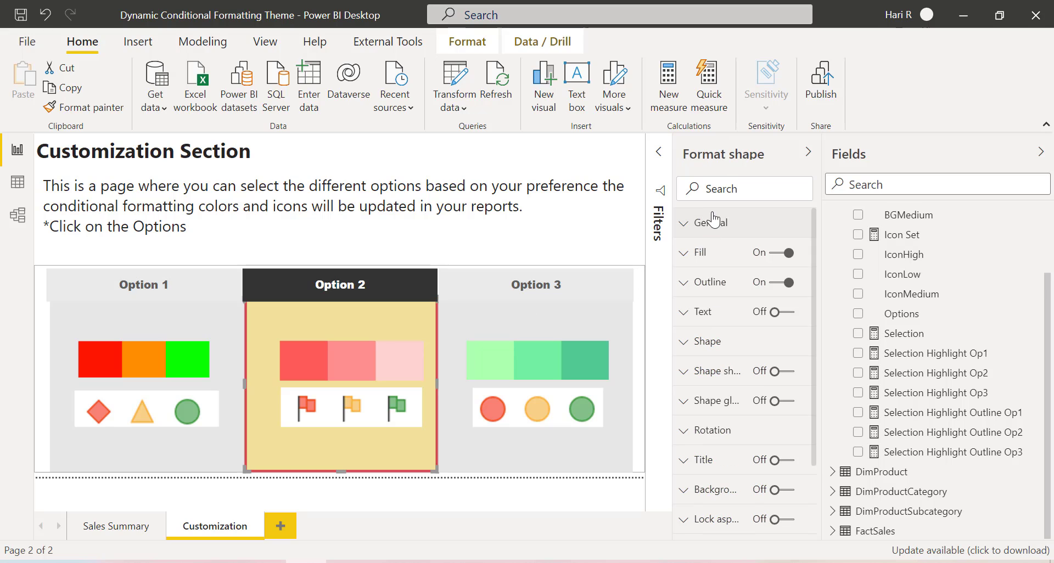
{"action": "left_click", "coordinate": [710, 283]}
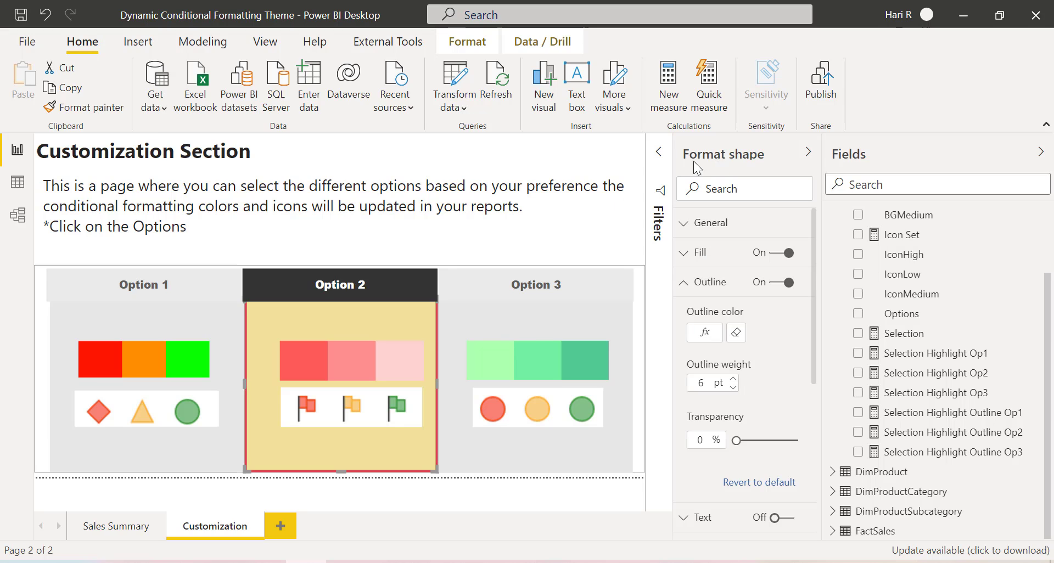
{"action": "left_click", "coordinate": [808, 151]}
Step: Select the Option 1, 2 and 3 images in turn, then deselect them
{"action": "left_click", "coordinate": [169, 357]}
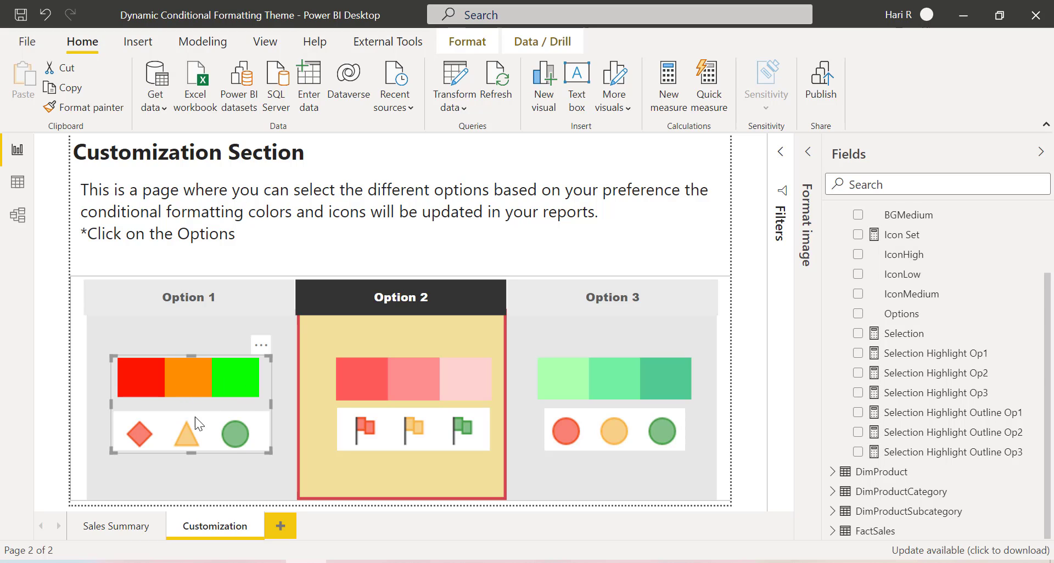
{"action": "left_click", "coordinate": [421, 357]}
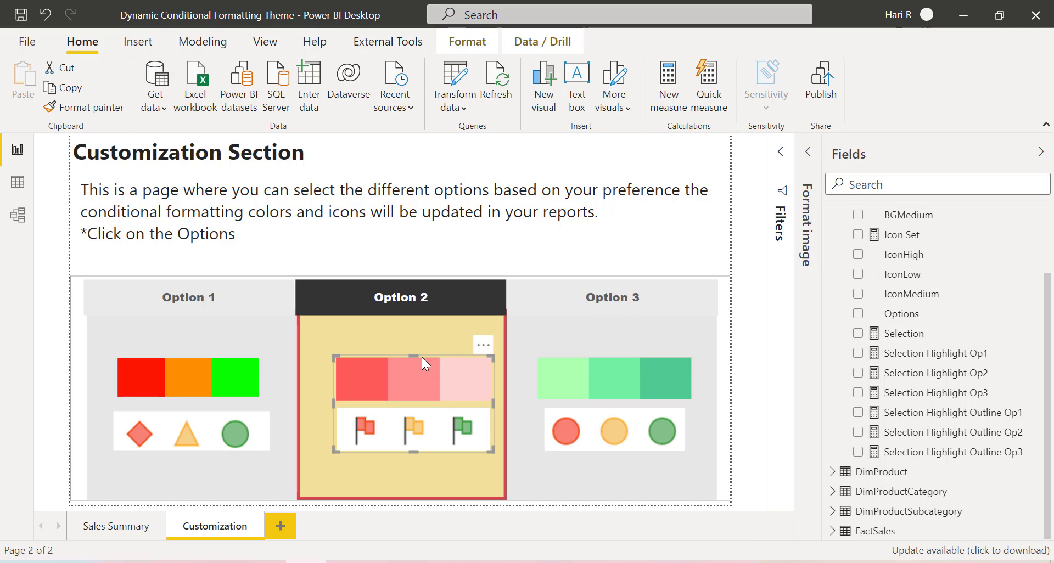
{"action": "left_click", "coordinate": [591, 361]}
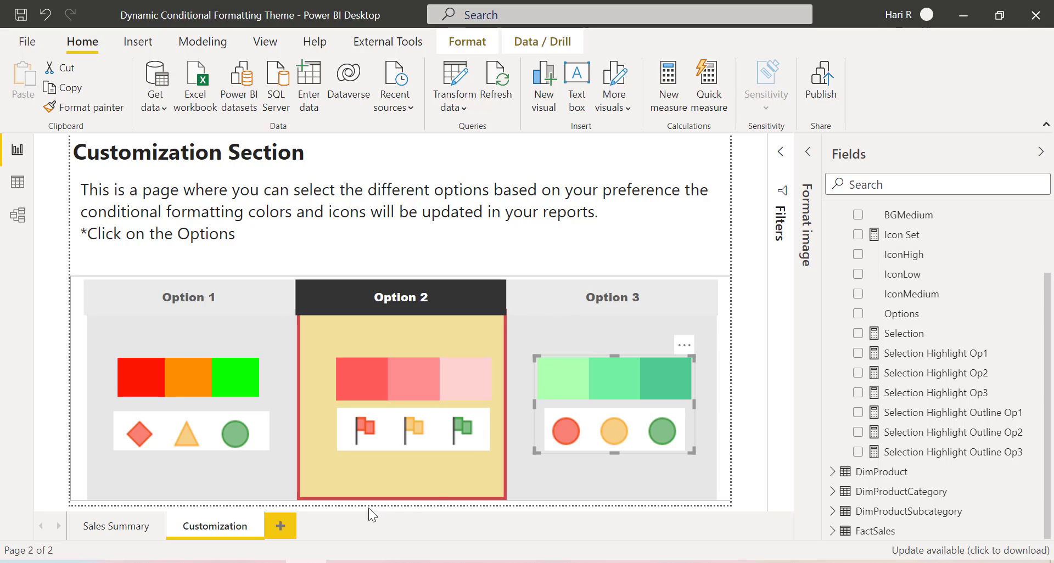
{"action": "left_click", "coordinate": [725, 247]}
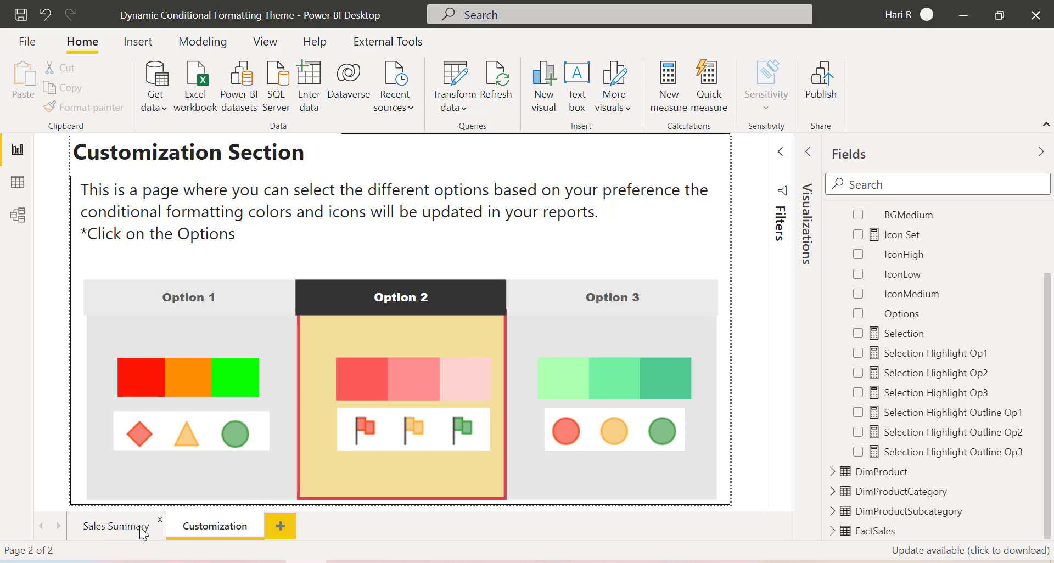
Step: Open Background color conditional formatting for Sales Amount in the Sales Summary table
{"action": "left_click", "coordinate": [113, 527]}
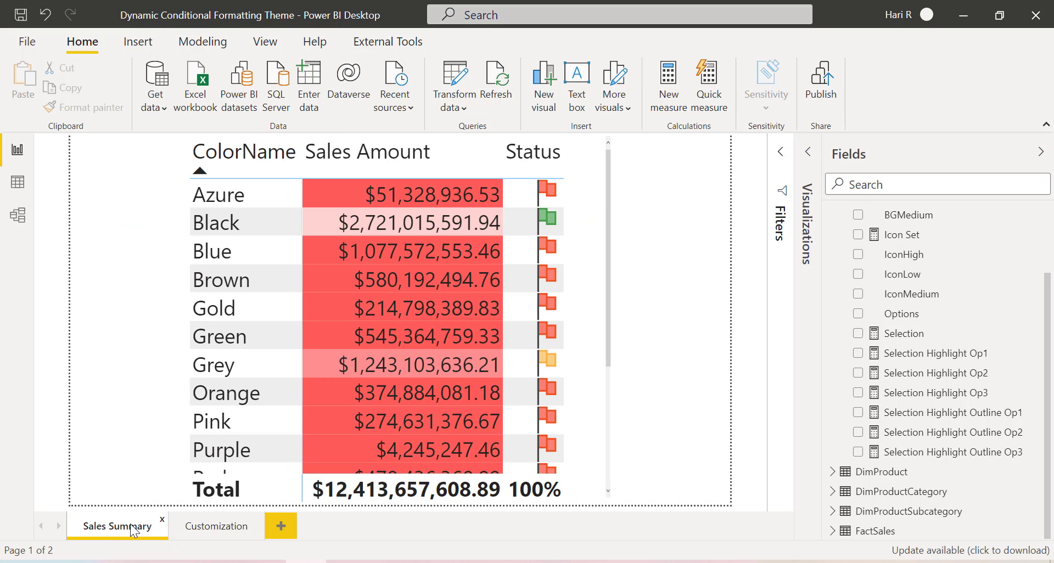
{"action": "left_click", "coordinate": [601, 206]}
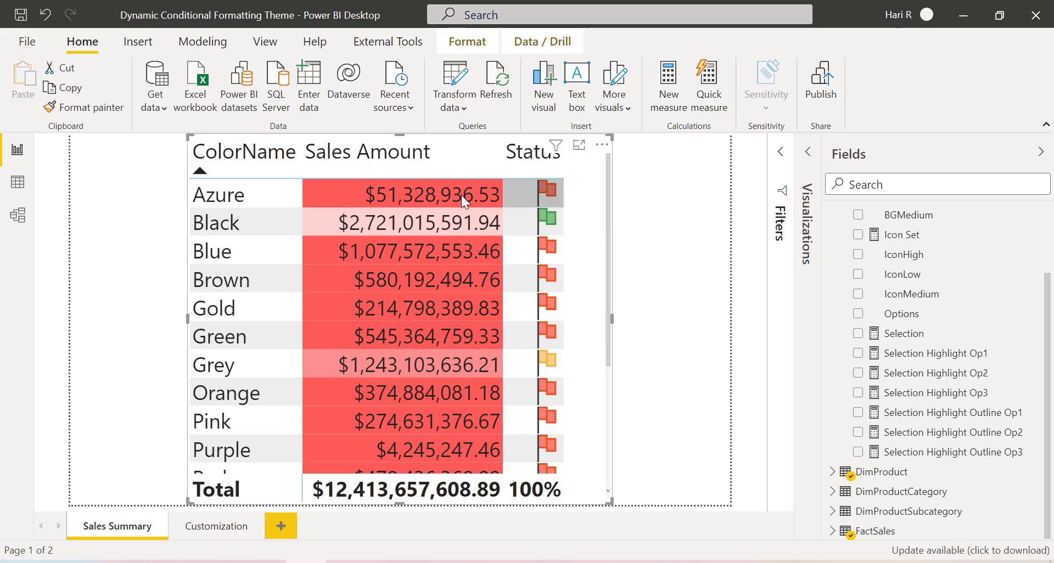
{"action": "left_click", "coordinate": [807, 152]}
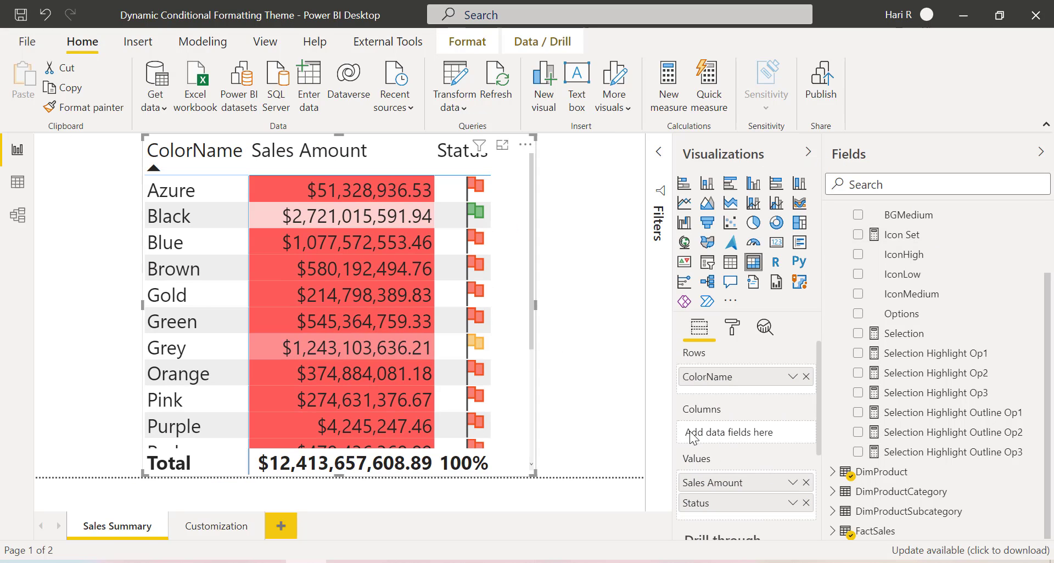
{"action": "left_click", "coordinate": [792, 484]}
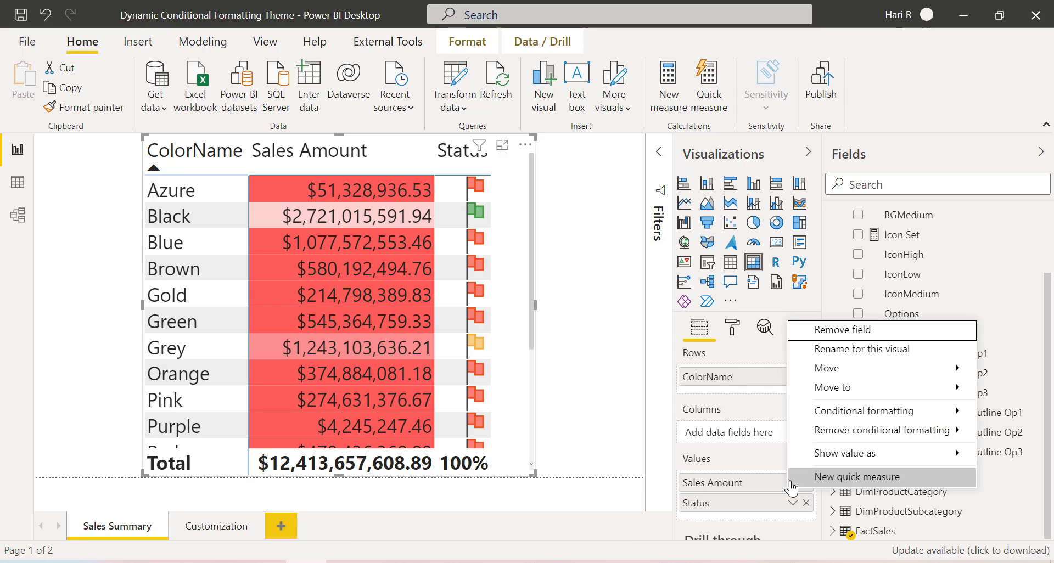
{"action": "mouse_move", "coordinate": [844, 414]}
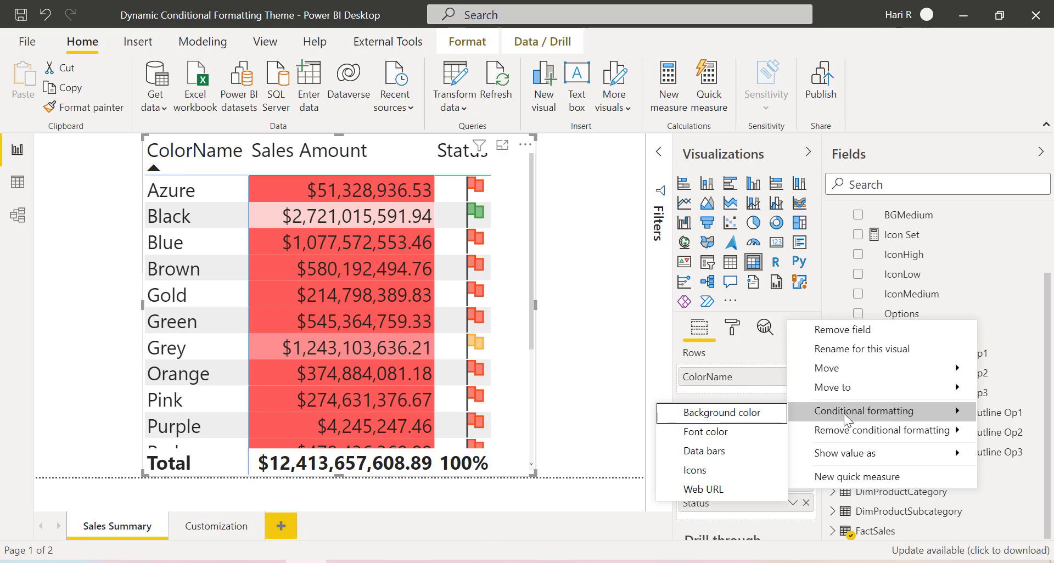
{"action": "left_click", "coordinate": [755, 410]}
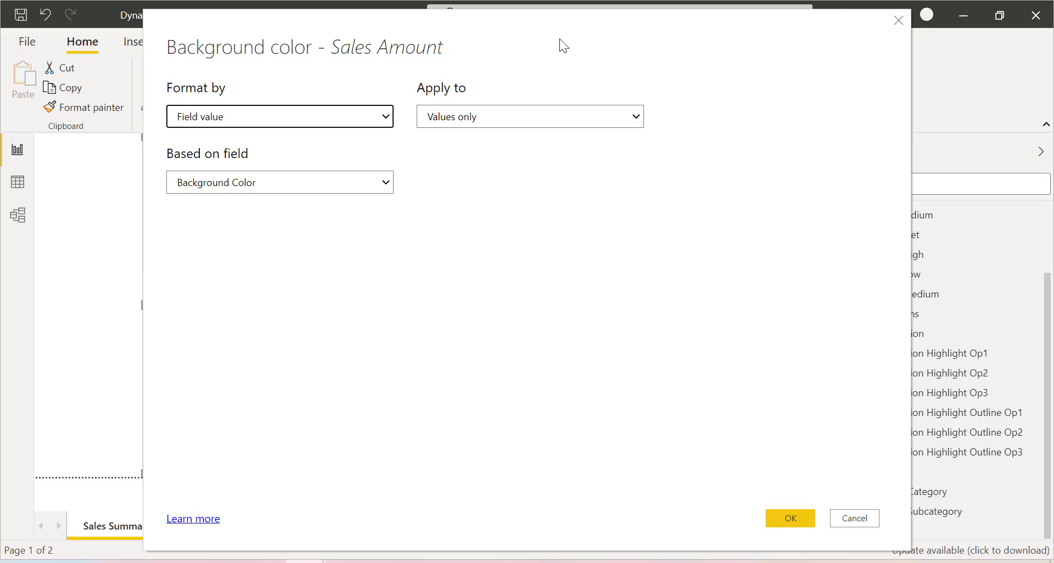
Step: Confirm Sales Amount's background uses Field value, then view the Background Color measure formula
{"action": "left_click", "coordinate": [272, 117]}
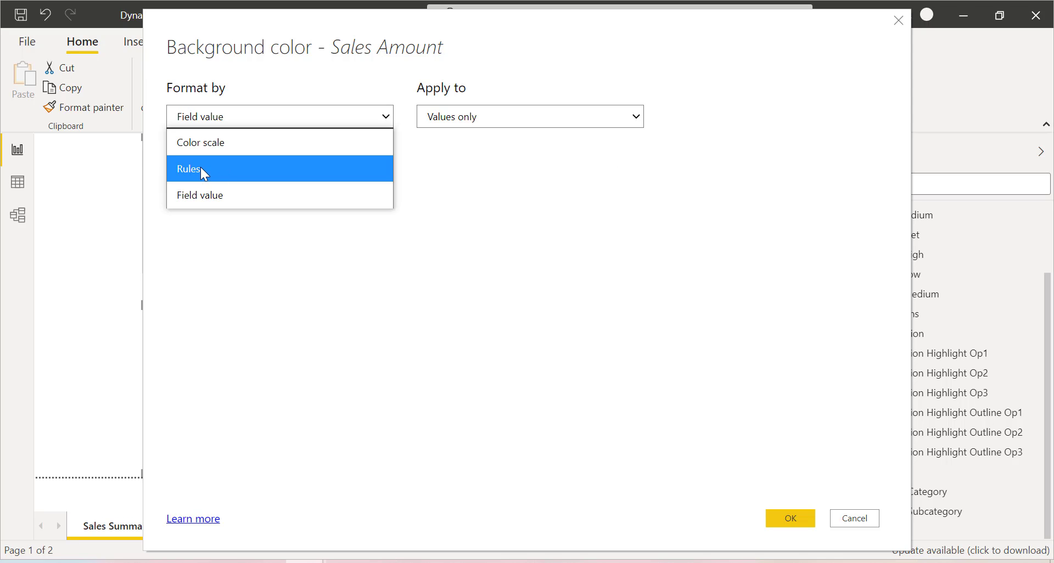
{"action": "left_click", "coordinate": [451, 208]}
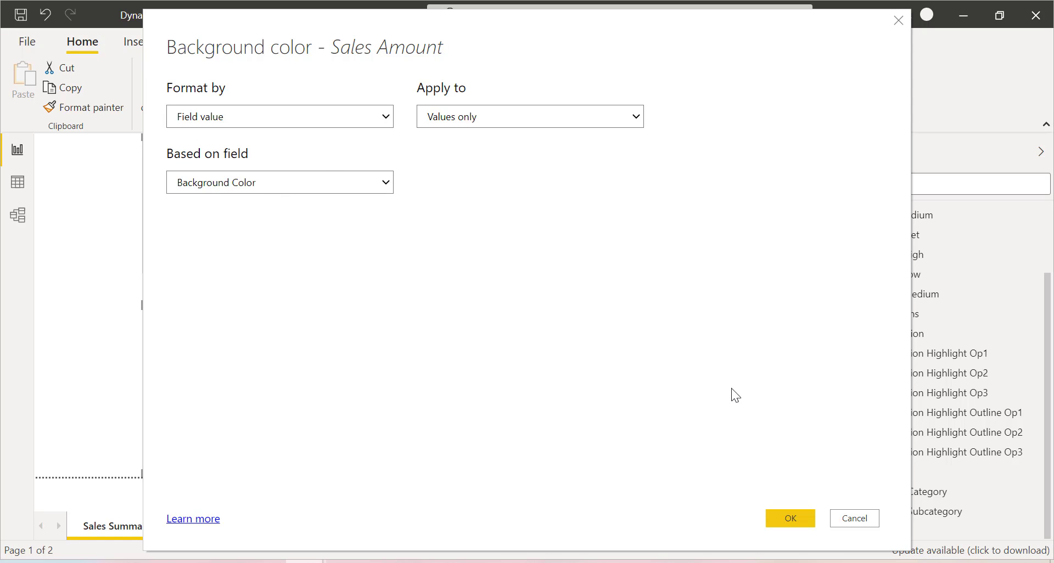
{"action": "left_click", "coordinate": [855, 516]}
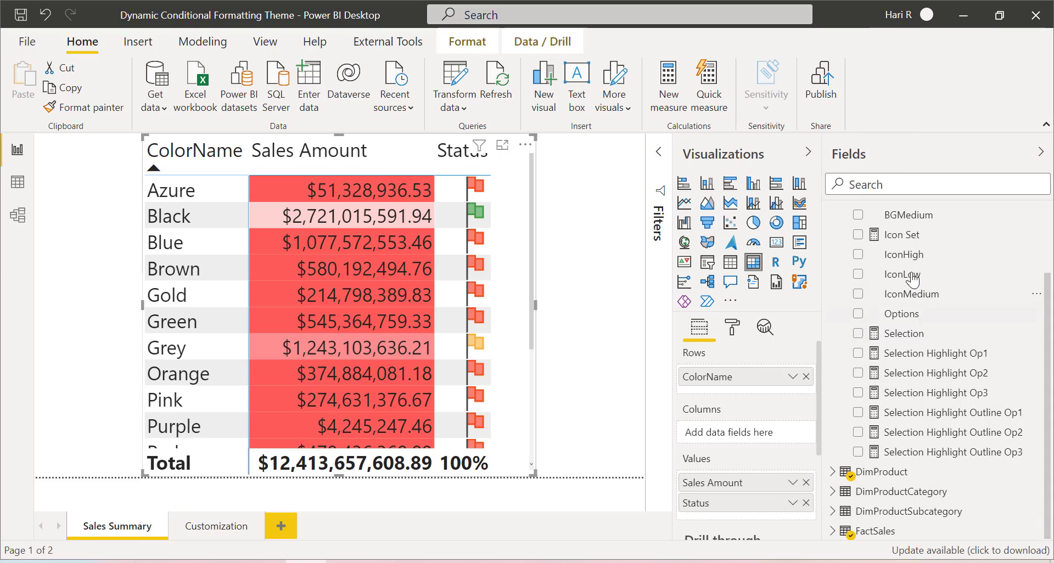
{"action": "scroll", "coordinate": [942, 407], "scroll_direction": "up", "scroll_amount": 3}
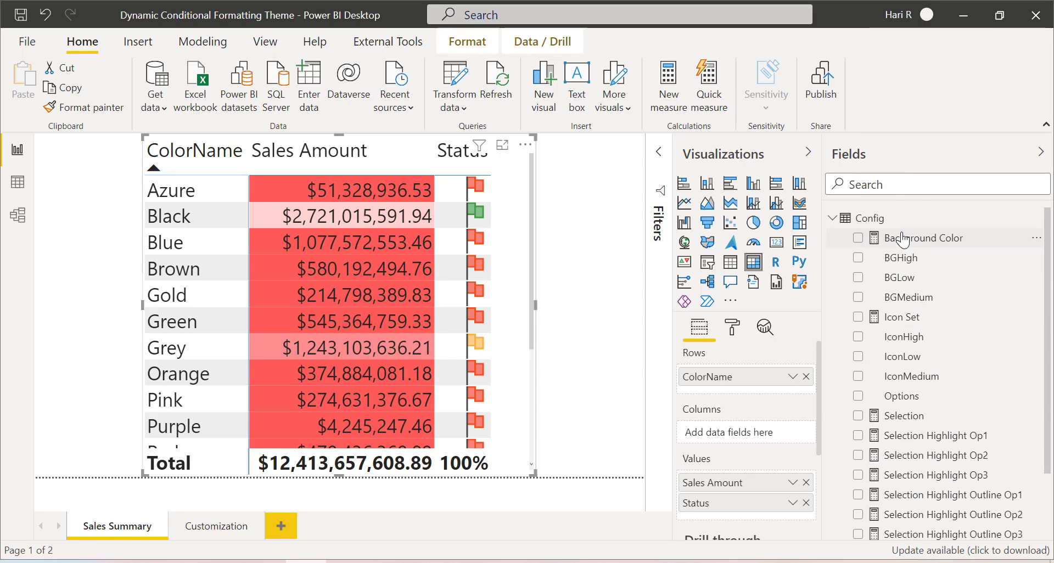
{"action": "left_click", "coordinate": [903, 238]}
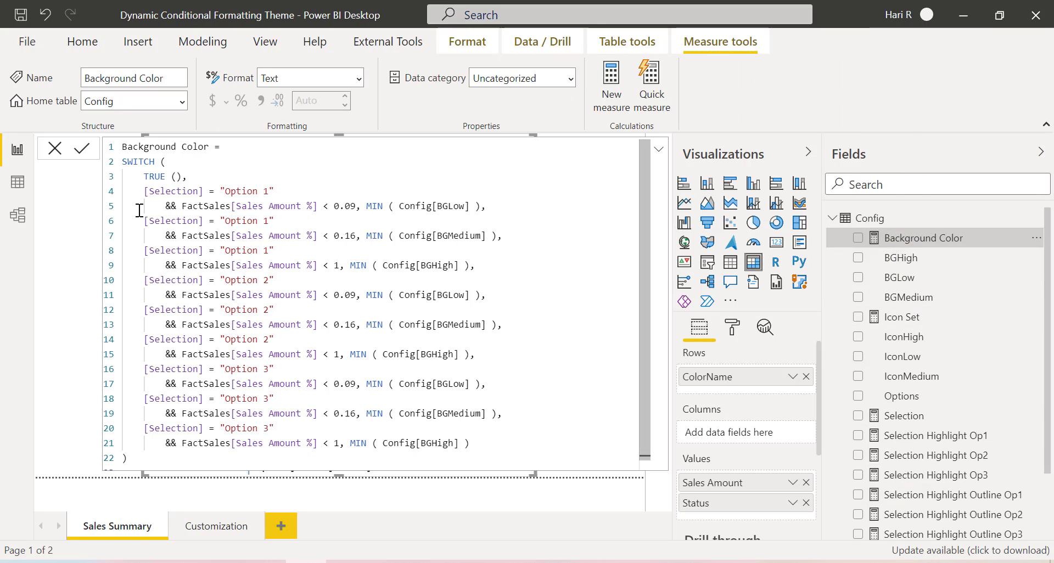
Step: Highlight the Option 1 and Sales Amount % < 0.09 conditions and BGLow/BGMedium/BGHigh references, then collapse the formula
{"action": "left_click_drag", "start_coordinate": [144, 190], "coordinate": [276, 191]}
{"action": "left_click_drag", "start_coordinate": [160, 205], "coordinate": [357, 205]}
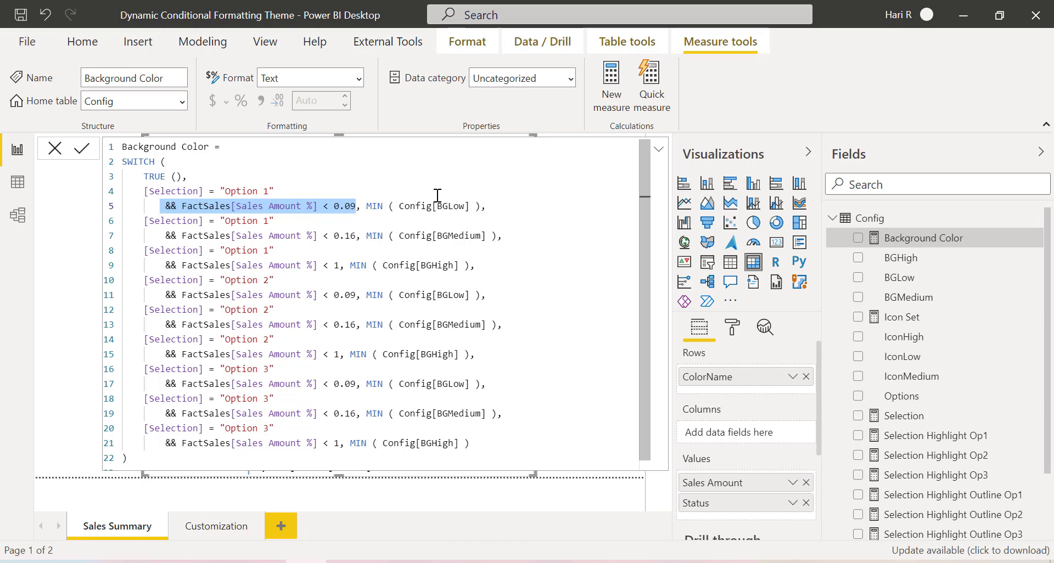
{"action": "double_click", "coordinate": [452, 207]}
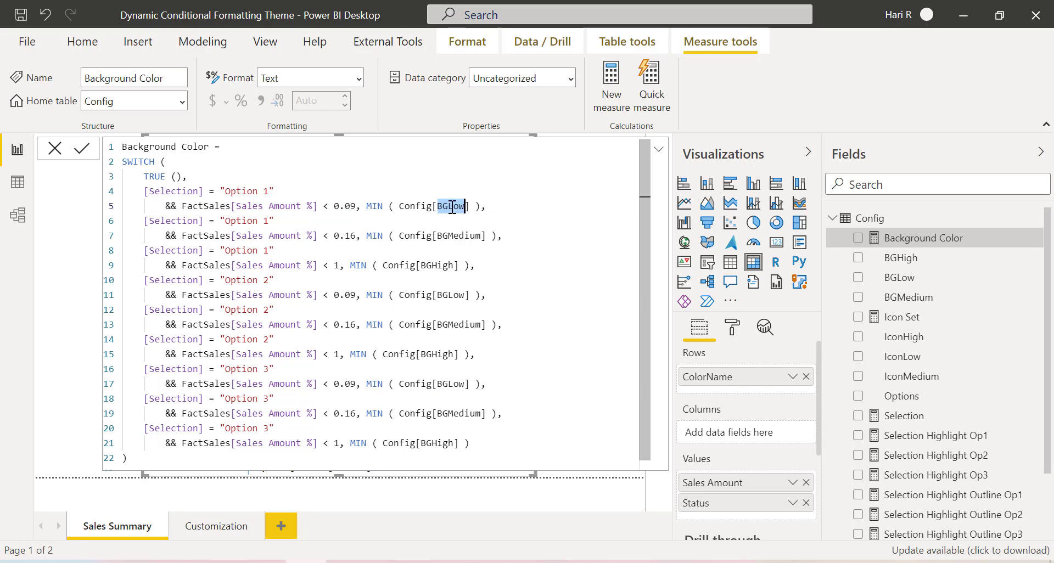
{"action": "double_click", "coordinate": [454, 236]}
{"action": "left_click", "coordinate": [421, 265]}
{"action": "double_click", "coordinate": [444, 295]}
{"action": "left_click", "coordinate": [69, 218]}
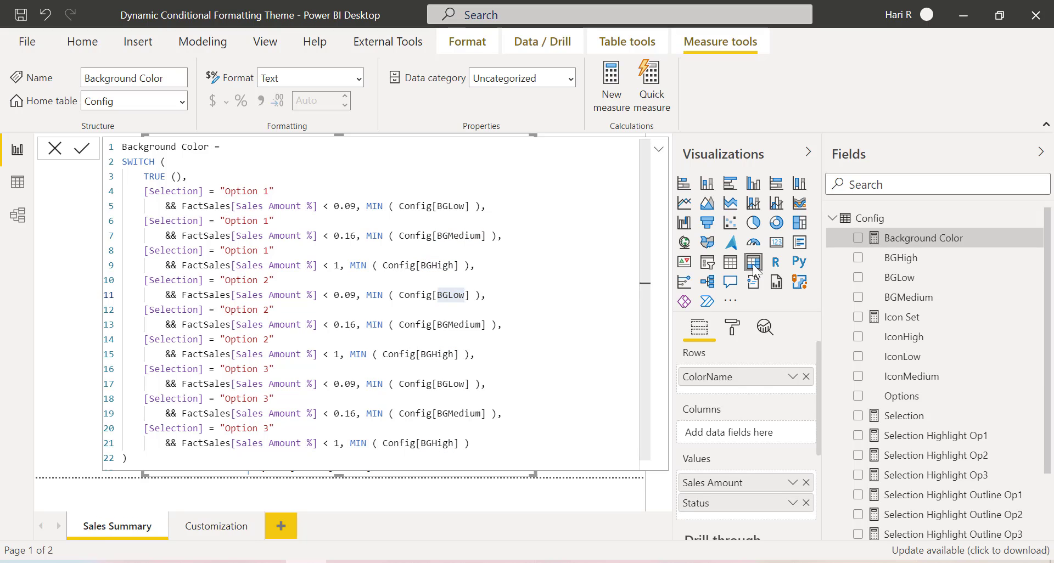
{"action": "left_click", "coordinate": [659, 150]}
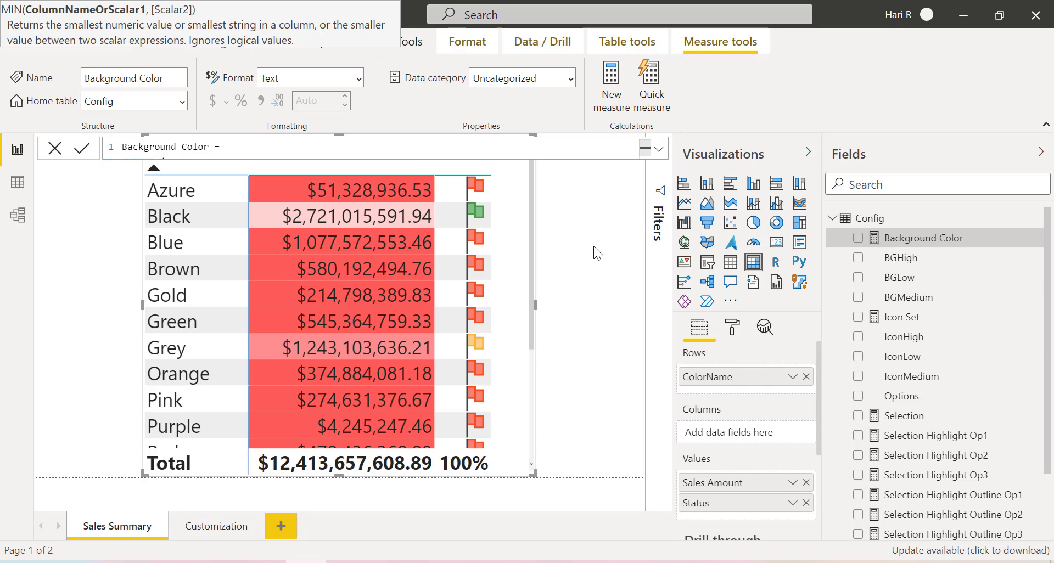
Step: Show the Config table in Data view with each option's icon names and hex colours
{"action": "left_click", "coordinate": [17, 181]}
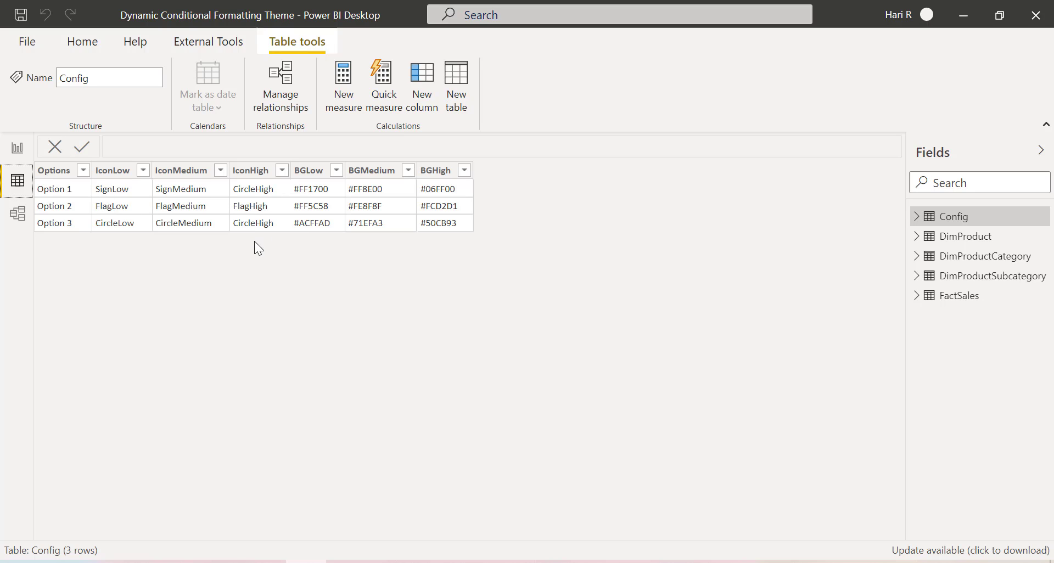
{"action": "left_click", "coordinate": [250, 557]}
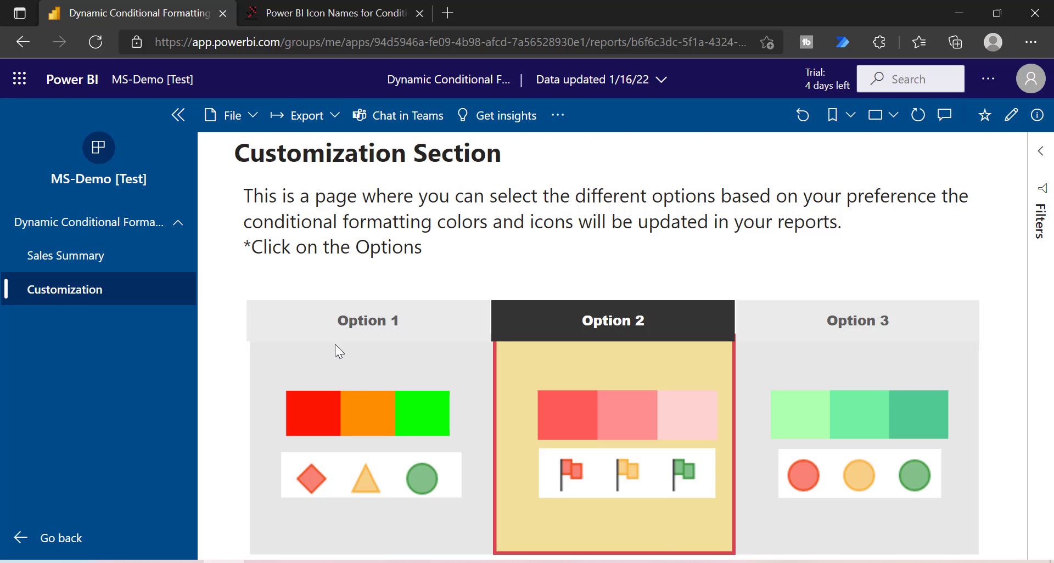
{"action": "left_click", "coordinate": [292, 16]}
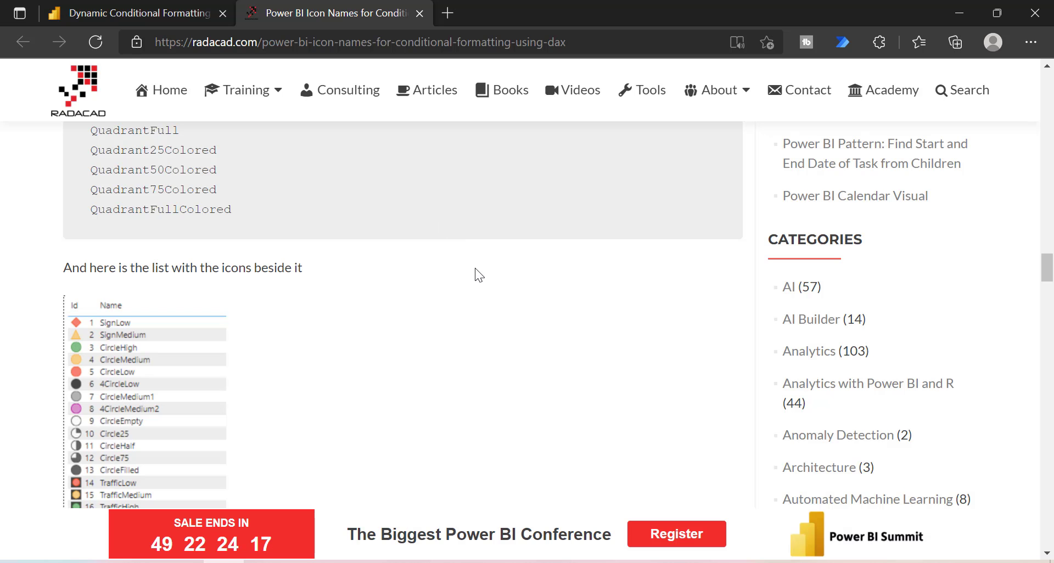
{"action": "scroll", "coordinate": [475, 268], "scroll_direction": "down", "scroll_amount": 10}
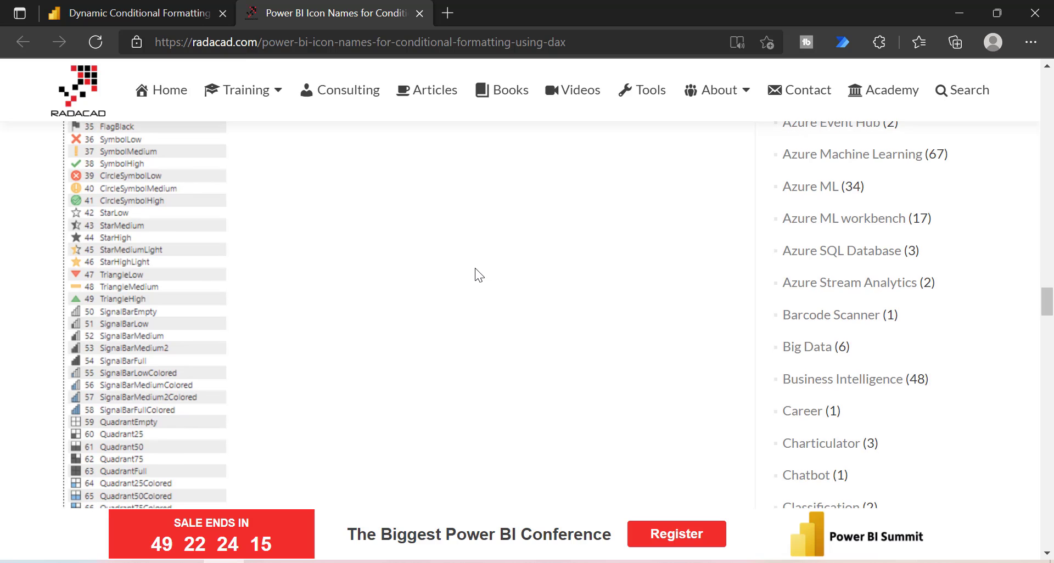
{"action": "scroll", "coordinate": [475, 268], "scroll_direction": "down", "scroll_amount": 10}
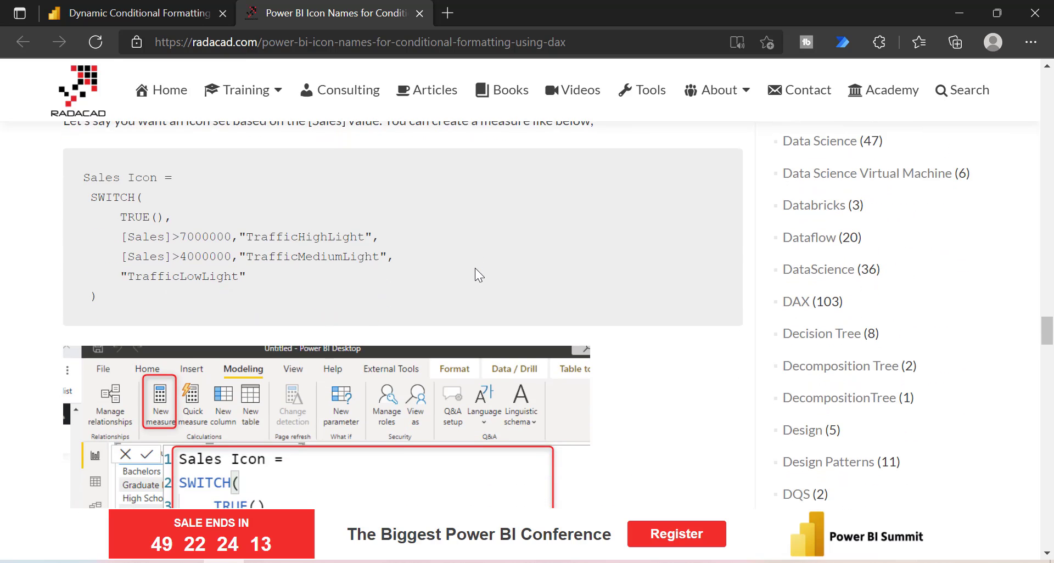
{"action": "scroll", "coordinate": [476, 268], "scroll_direction": "down", "scroll_amount": 6}
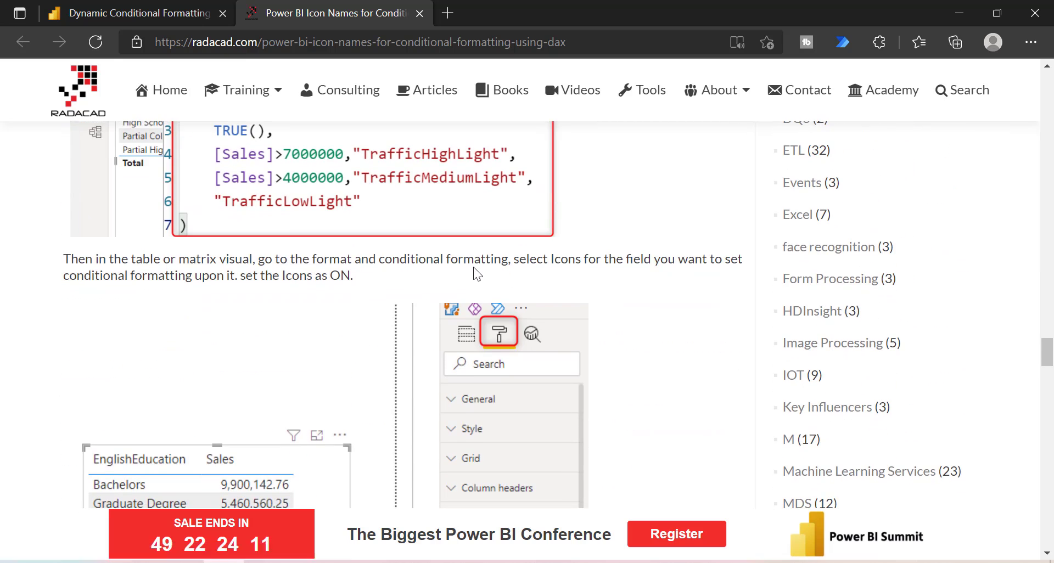
{"action": "scroll", "coordinate": [473, 267], "scroll_direction": "up", "scroll_amount": 10}
{"action": "scroll", "coordinate": [473, 267], "scroll_direction": "up", "scroll_amount": 12}
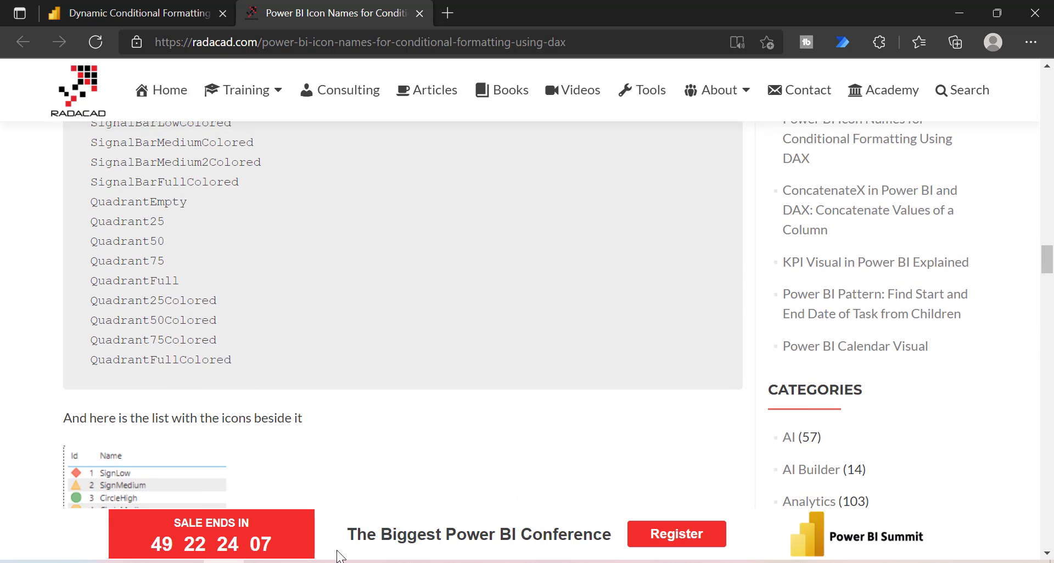
{"action": "left_click", "coordinate": [308, 494]}
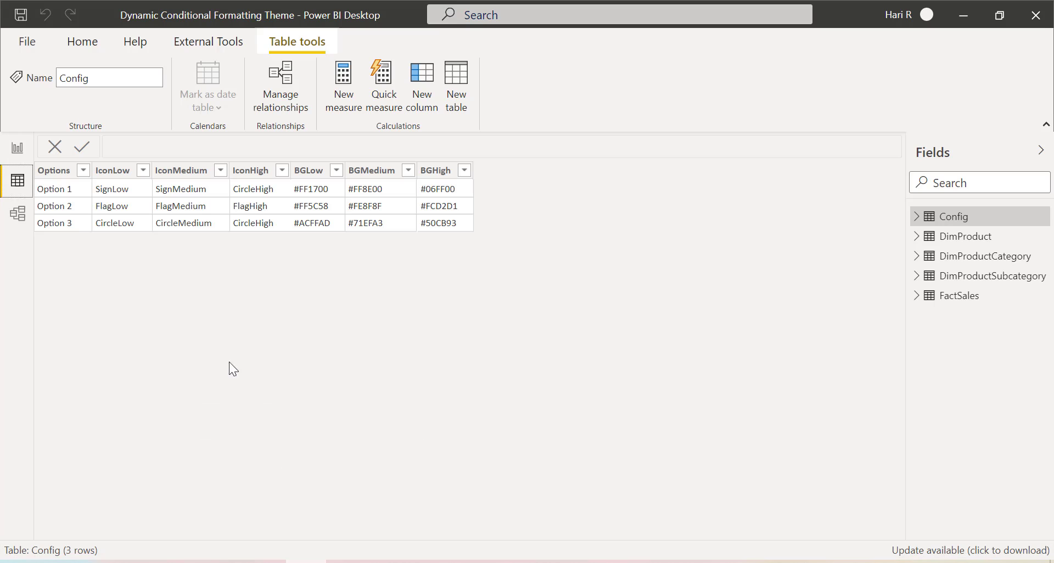
Step: Revisit the Sales Summary and Customization pages, then view the Config table data again
{"action": "left_click", "coordinate": [17, 149]}
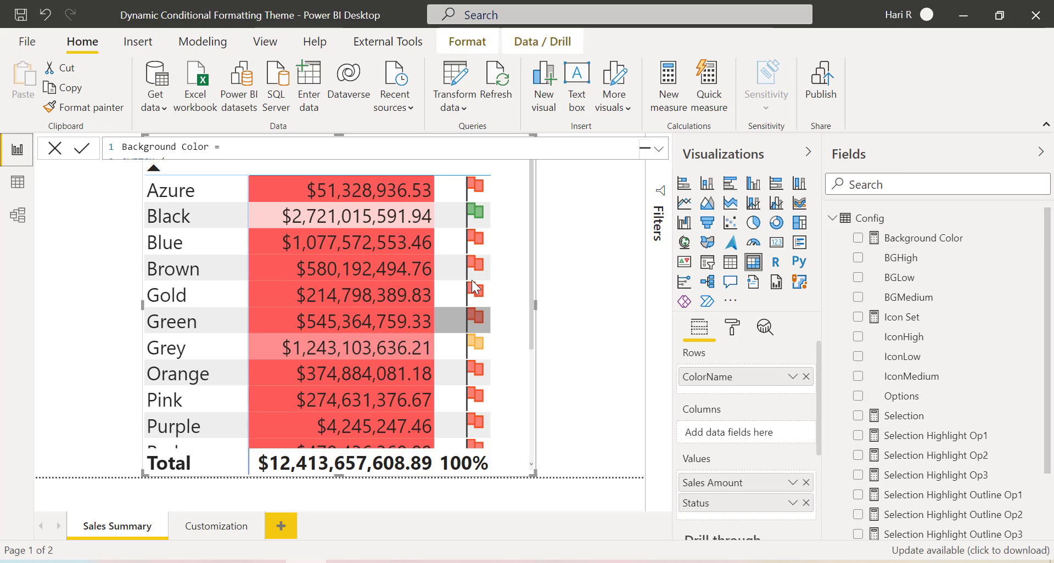
{"action": "left_click", "coordinate": [204, 528]}
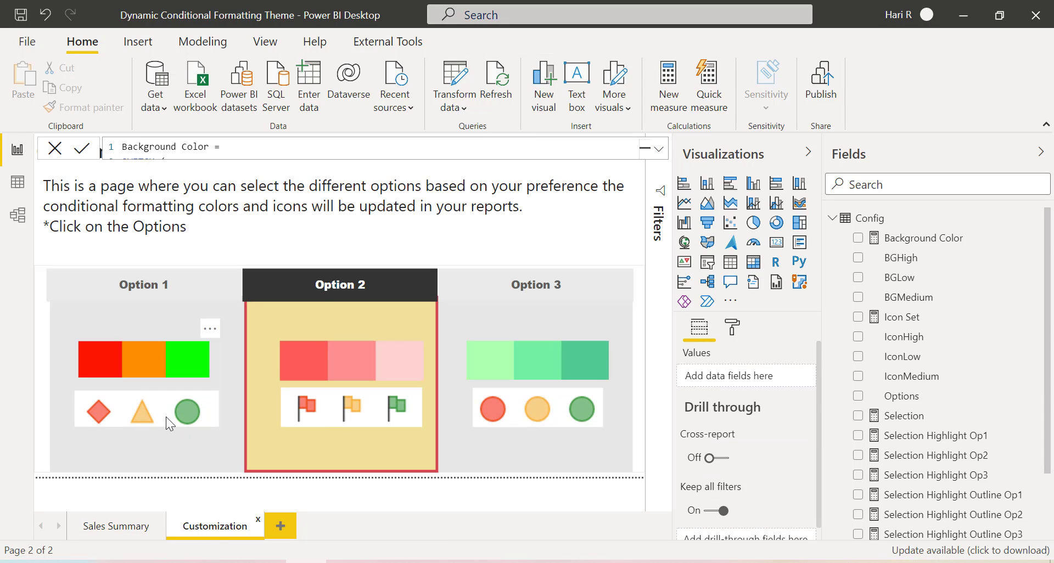
{"action": "left_click", "coordinate": [18, 182]}
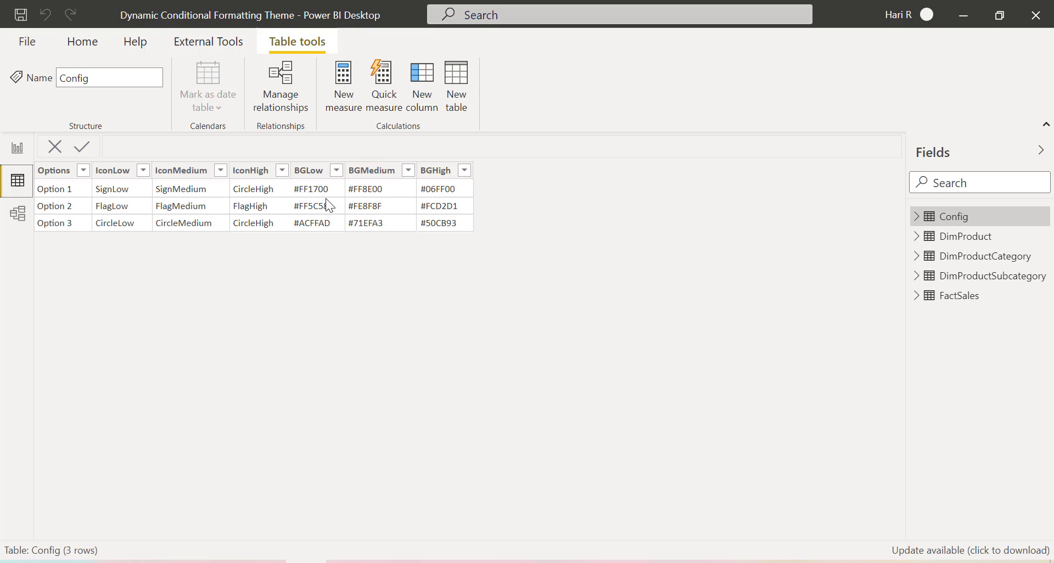
Step: Back in the report, display the Background Color measure's full 22-line SWITCH formula
{"action": "left_click", "coordinate": [18, 147]}
{"action": "left_click", "coordinate": [915, 239]}
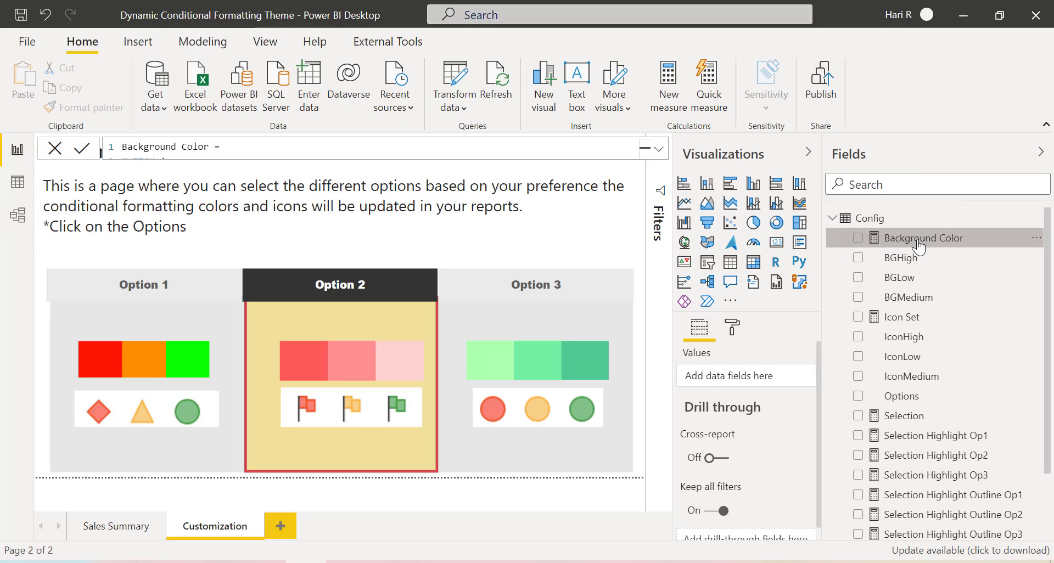
{"action": "left_click", "coordinate": [659, 149]}
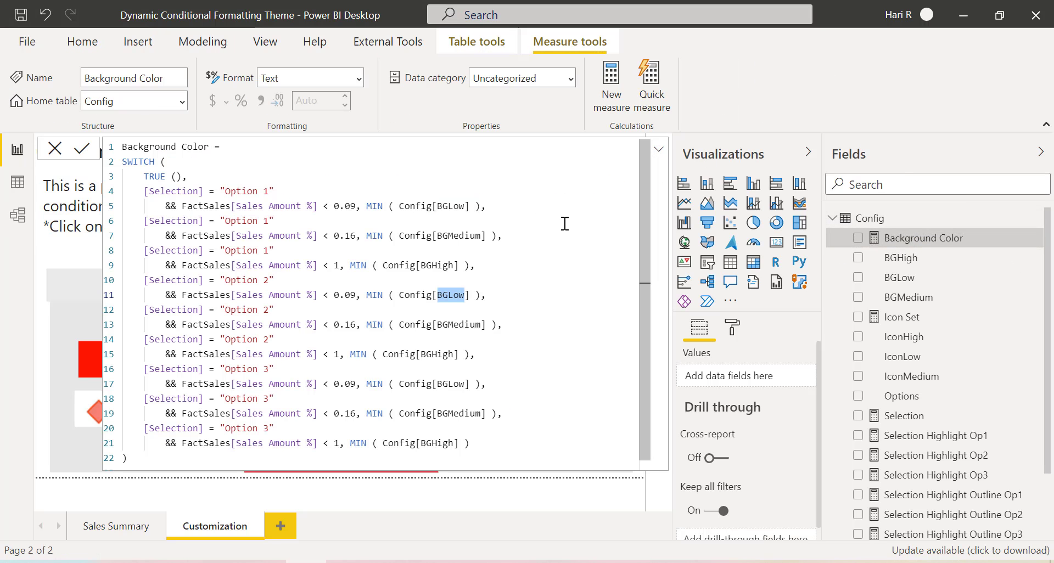
Step: Review the Background Color measure's DAX, including the BGLow lookup in the Option 1 branch
{"action": "left_click_drag", "start_coordinate": [367, 207], "coordinate": [478, 203]}
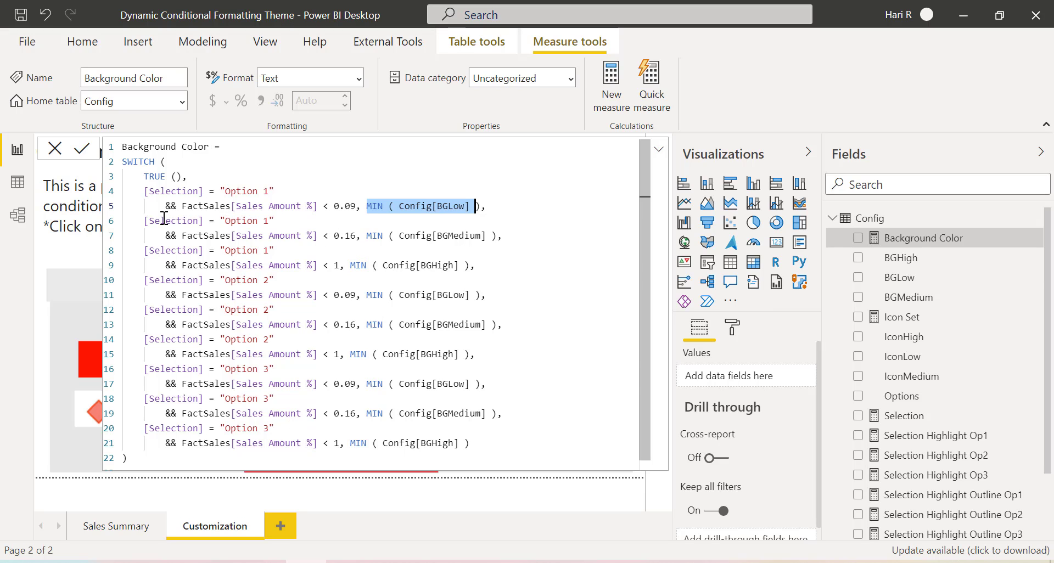
{"action": "left_click", "coordinate": [660, 202]}
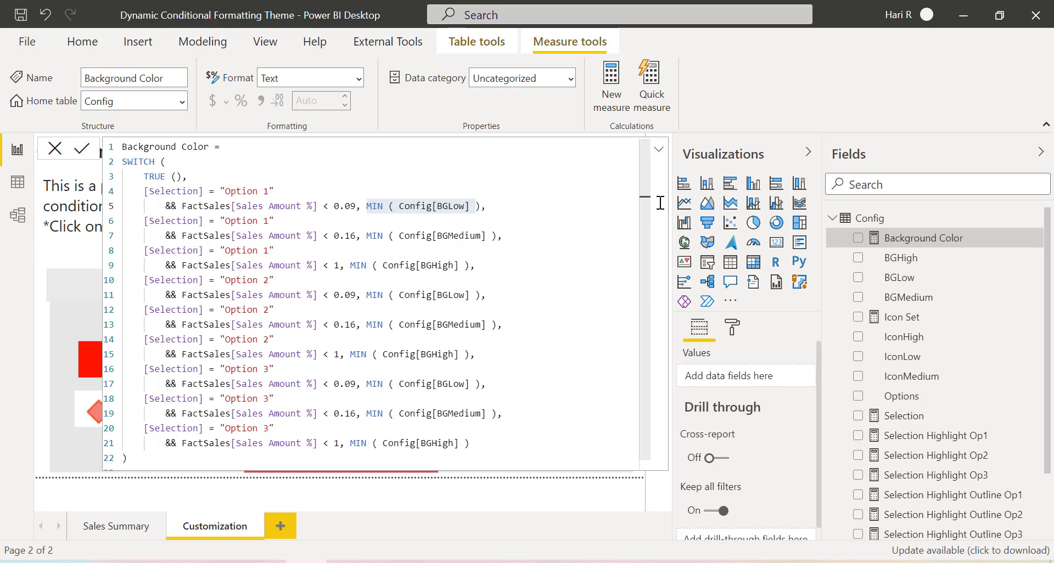
{"action": "left_click", "coordinate": [658, 149]}
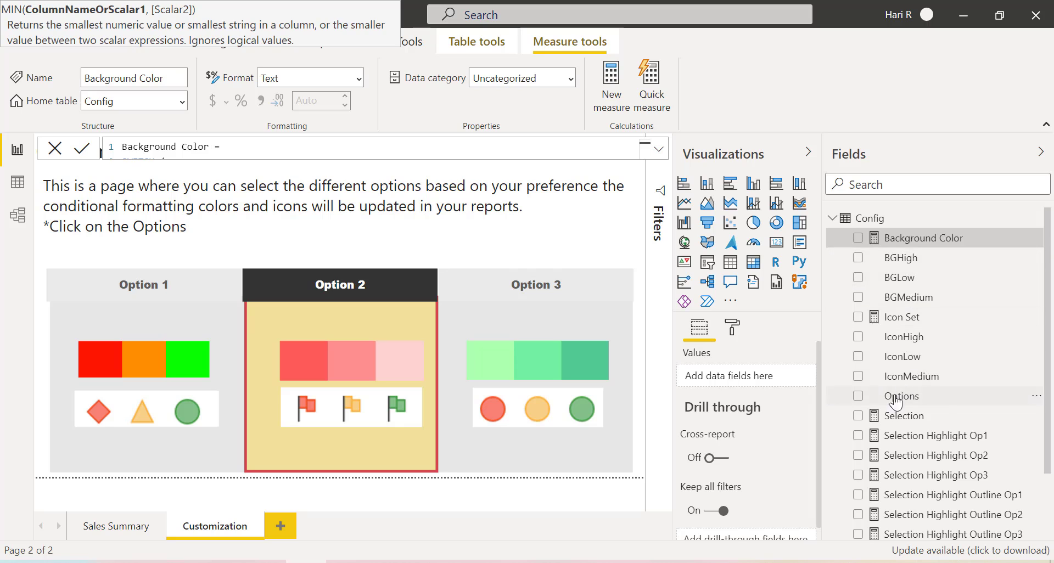
Step: Review the Icon Set measure's IconLow/IconMedium/IconHigh logic, then return to Sales Summary
{"action": "left_click", "coordinate": [911, 318]}
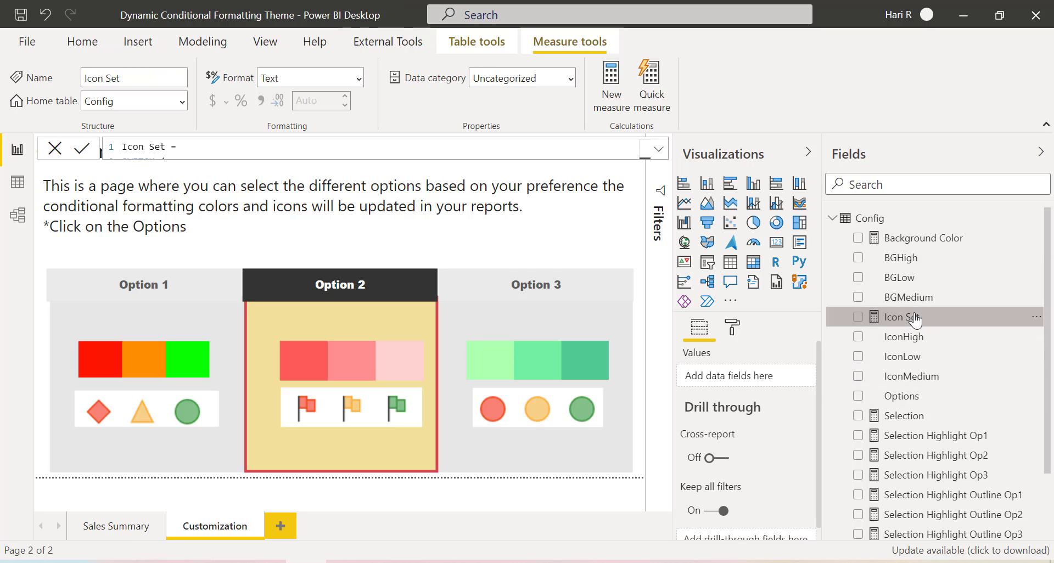
{"action": "left_click", "coordinate": [661, 150]}
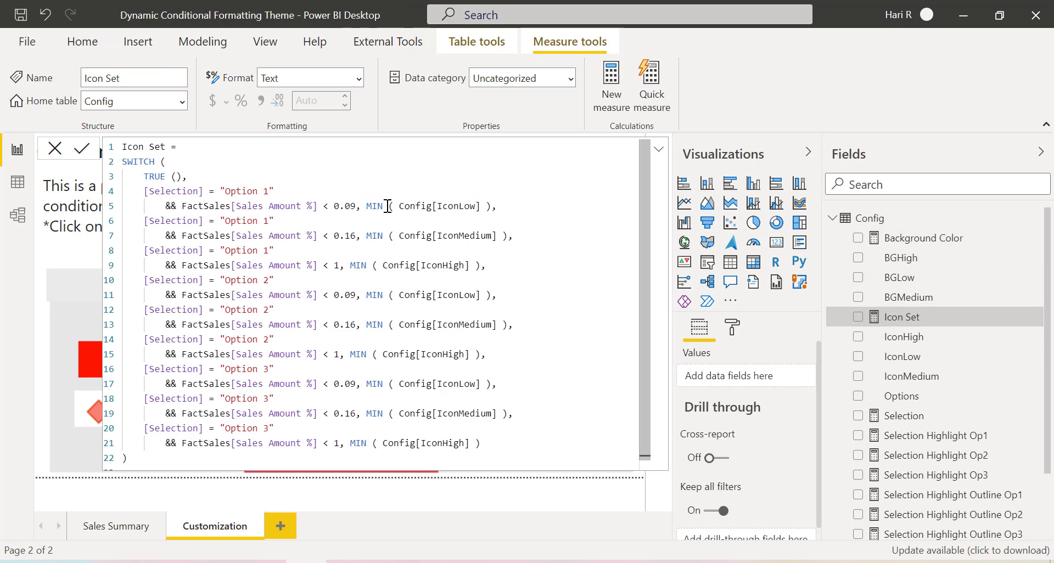
{"action": "left_click", "coordinate": [659, 151]}
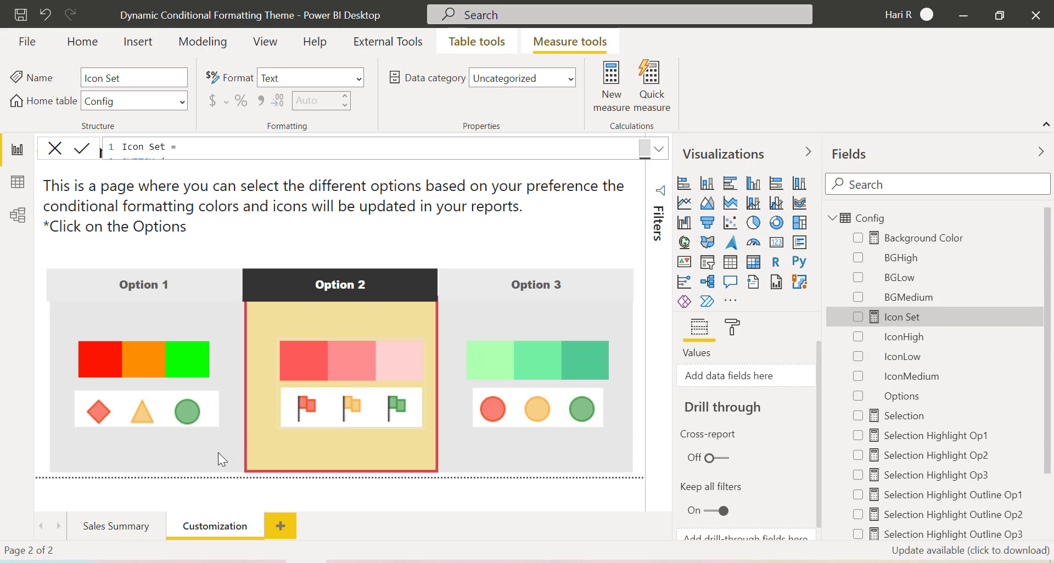
{"action": "left_click", "coordinate": [111, 531]}
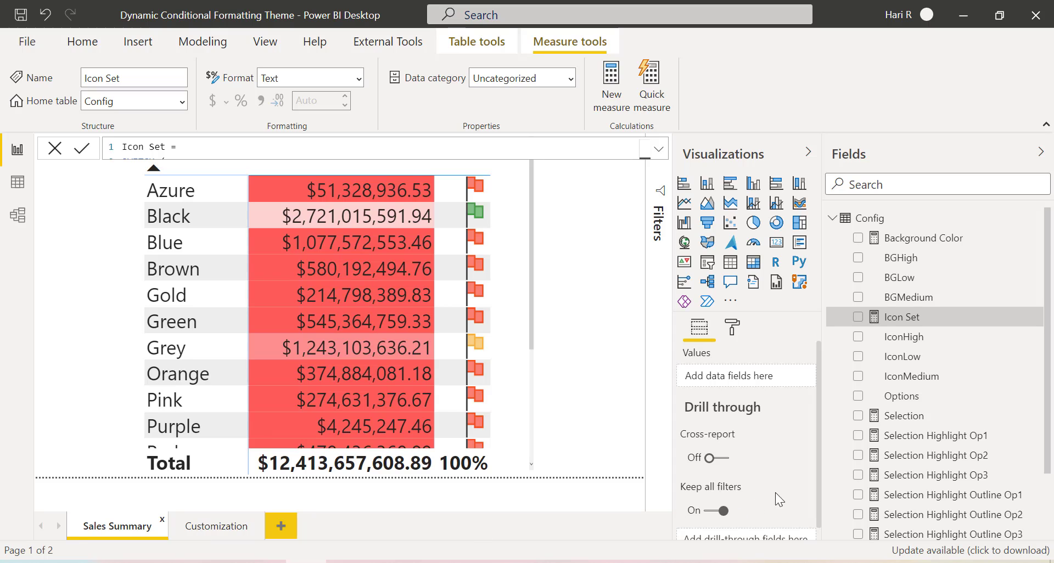
Step: Inspect the Sales Amount icon conditional formatting rules in the table and cancel unchanged
{"action": "left_click", "coordinate": [519, 339]}
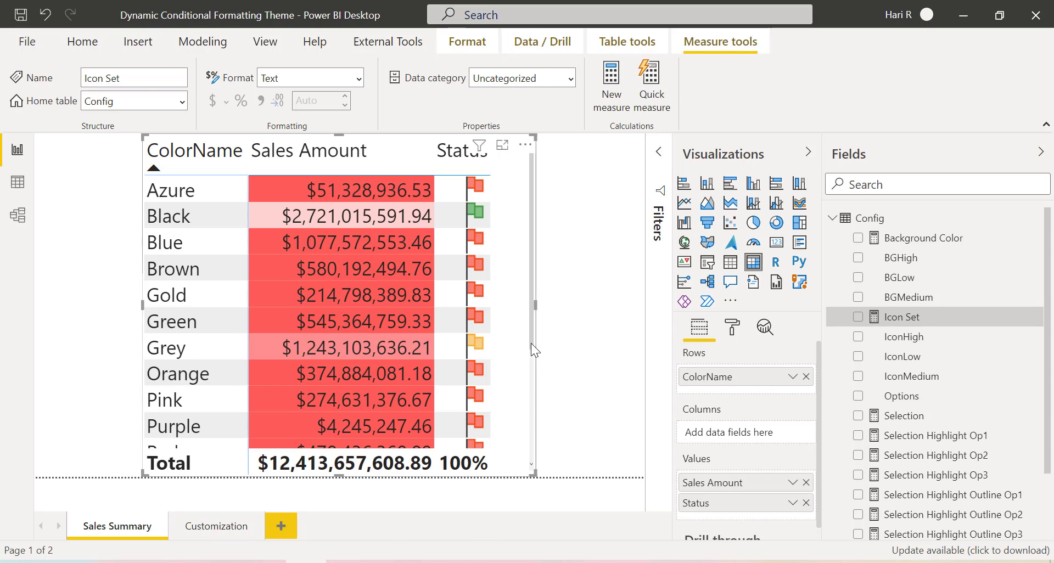
{"action": "right_click", "coordinate": [791, 483]}
{"action": "mouse_move", "coordinate": [866, 410]}
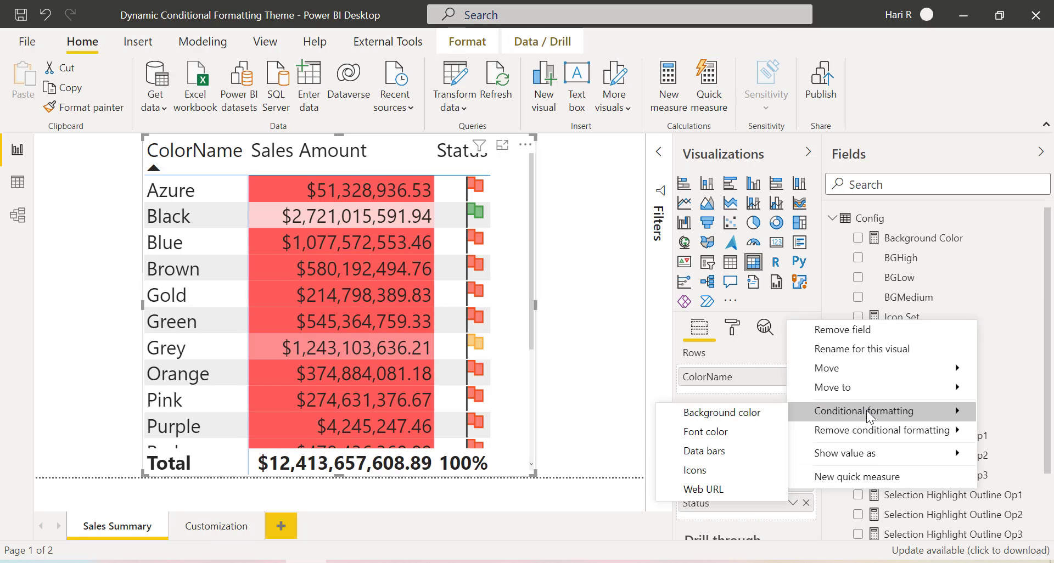
{"action": "left_click", "coordinate": [703, 469]}
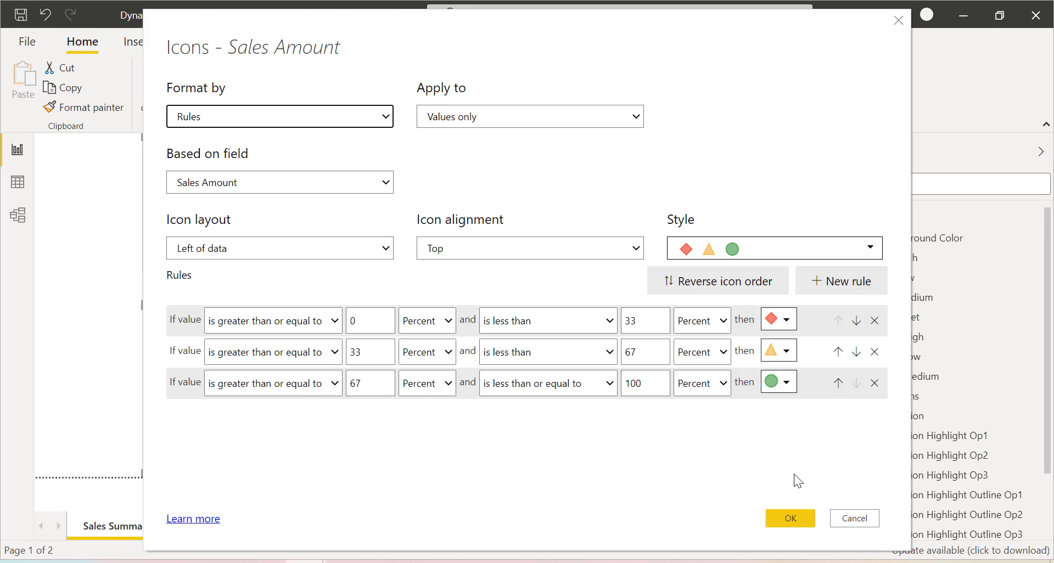
{"action": "left_click", "coordinate": [852, 522]}
Step: Inspect the Status icon formatting, based on the Icon Set field, and cancel unchanged
{"action": "right_click", "coordinate": [794, 503]}
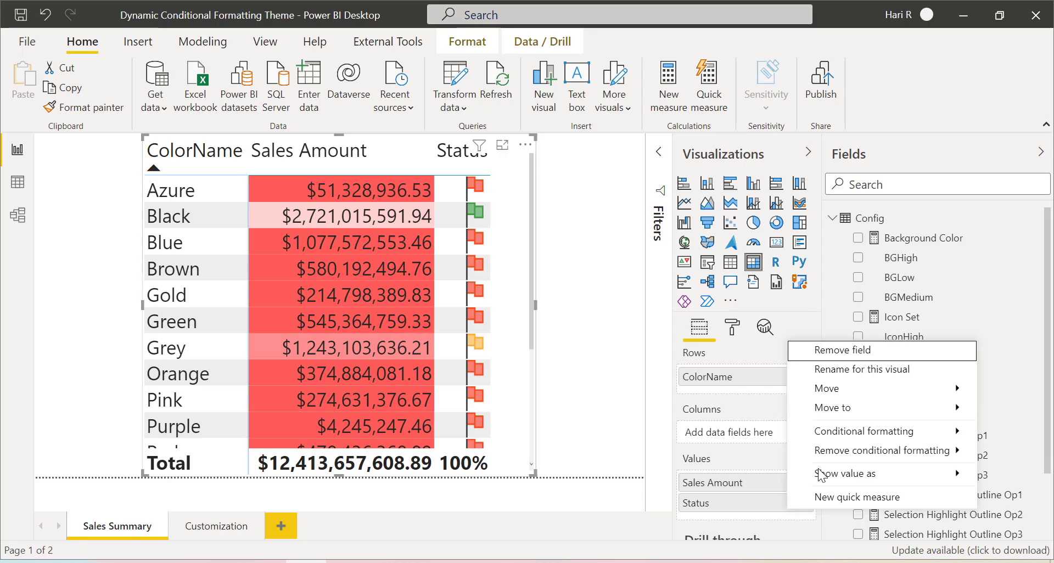
{"action": "mouse_move", "coordinate": [868, 431]}
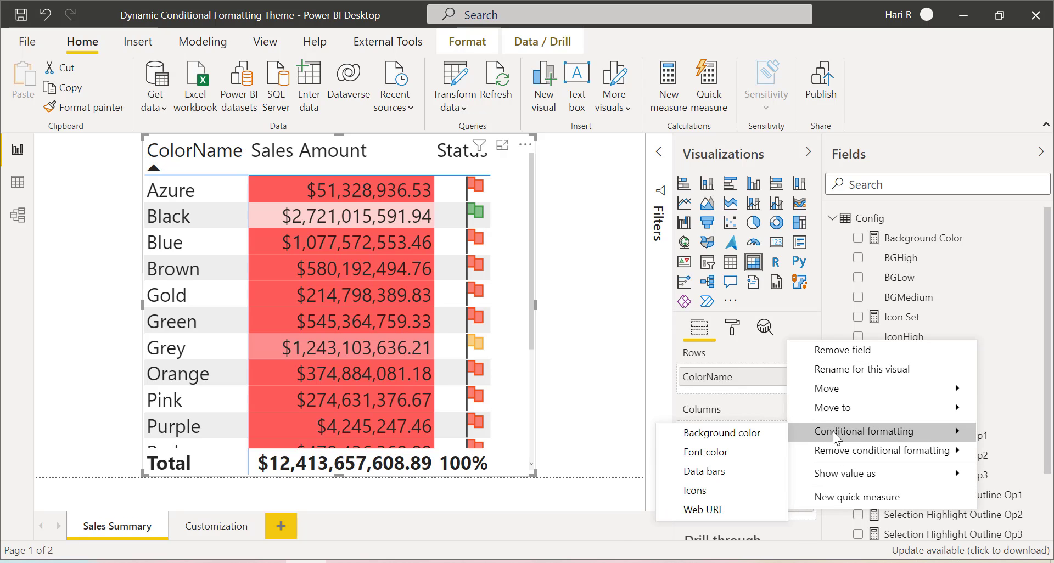
{"action": "left_click", "coordinate": [703, 490]}
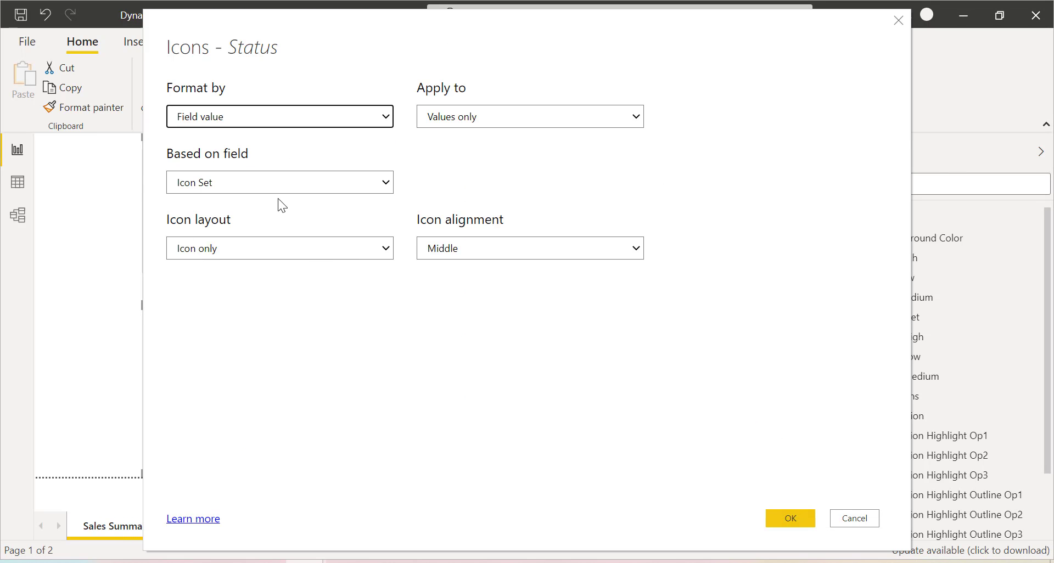
{"action": "left_click", "coordinate": [855, 519]}
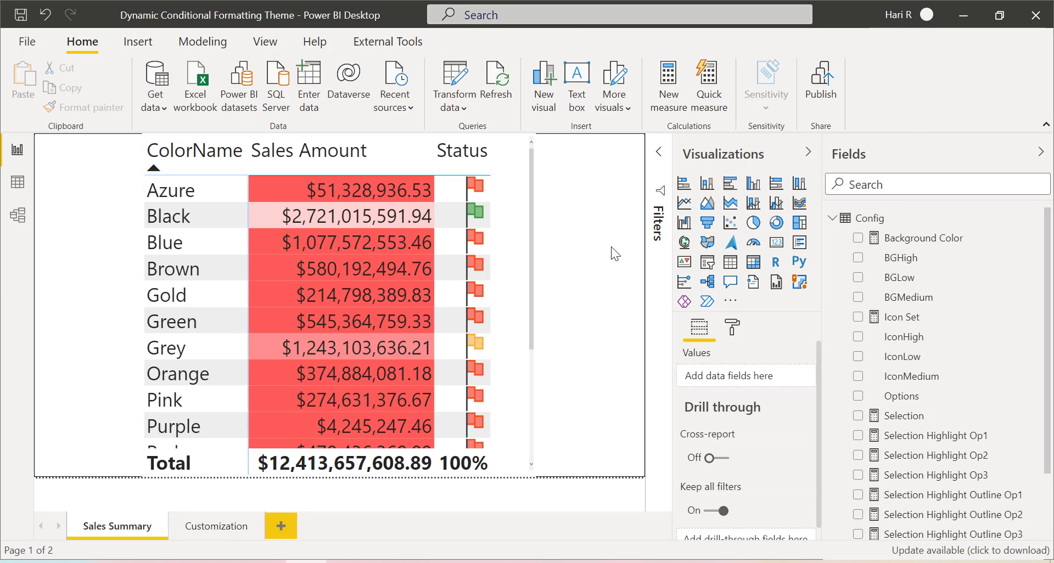
{"action": "left_click", "coordinate": [225, 525]}
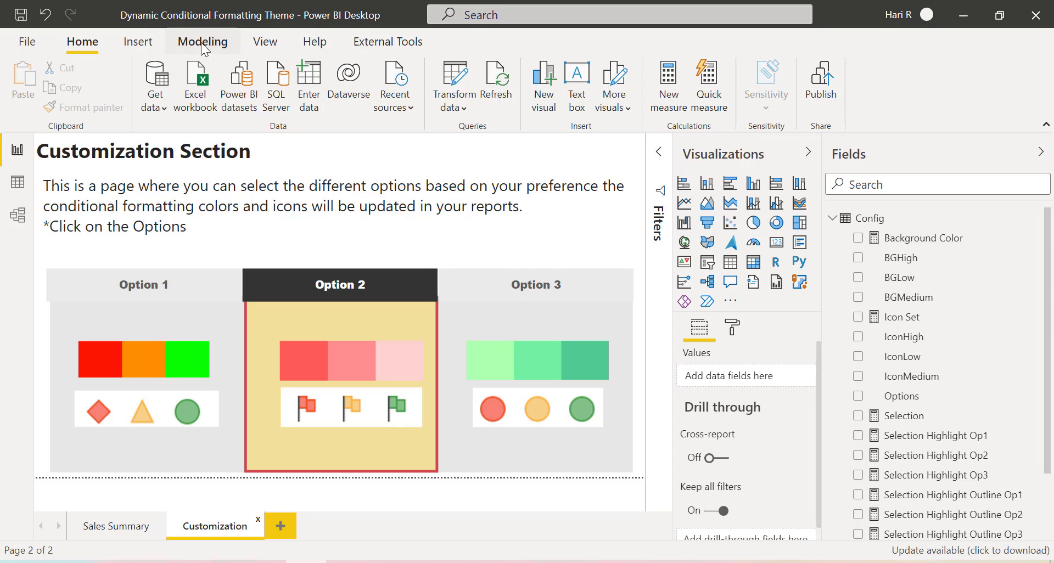
Step: Show the Sync slicers pane, select Option 3, and check the green-shaded Sales Summary table
{"action": "left_click", "coordinate": [138, 42]}
{"action": "left_click", "coordinate": [265, 41]}
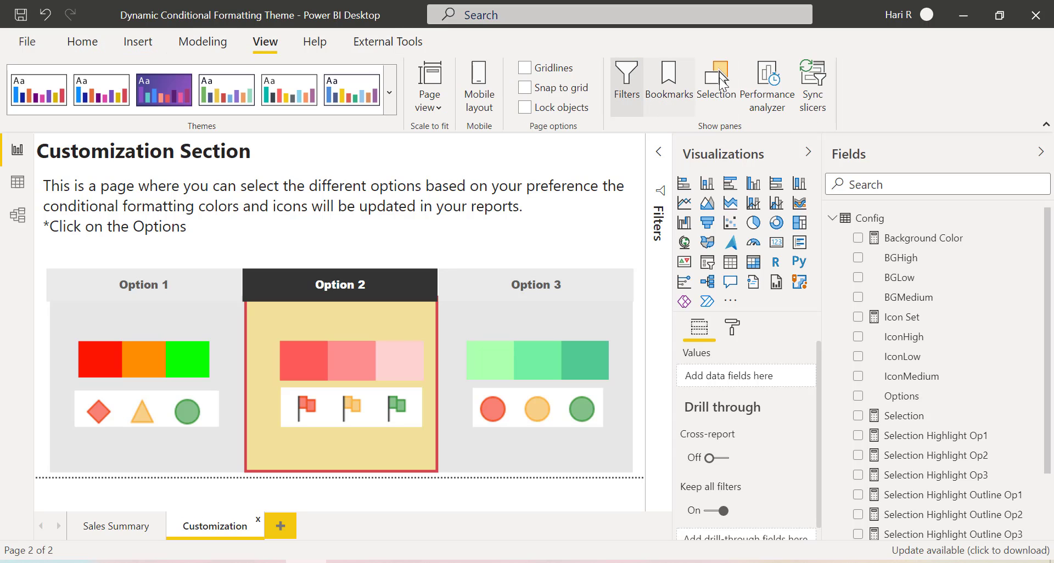
{"action": "left_click", "coordinate": [812, 83]}
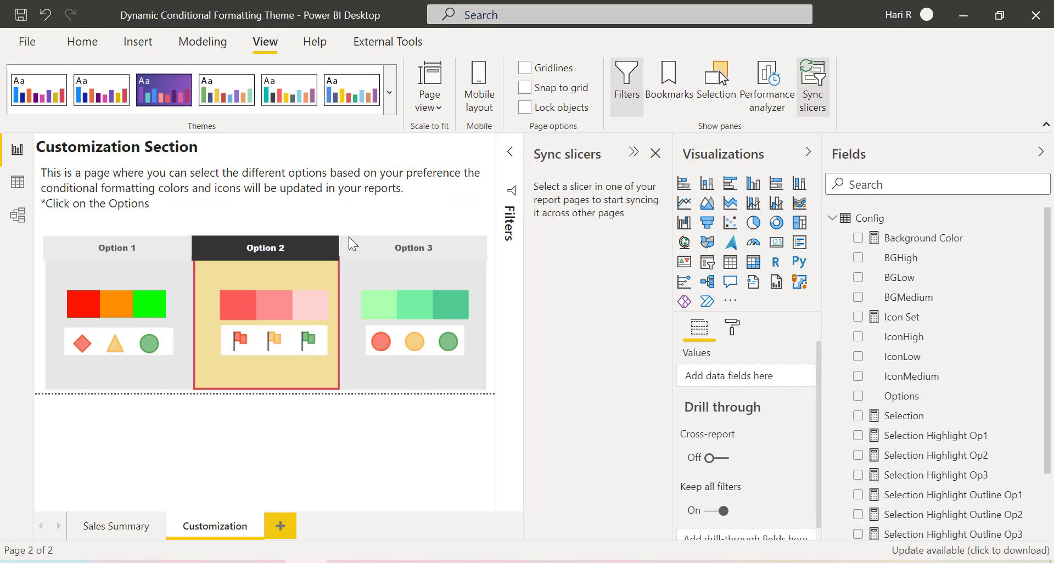
{"action": "left_click", "coordinate": [351, 236]}
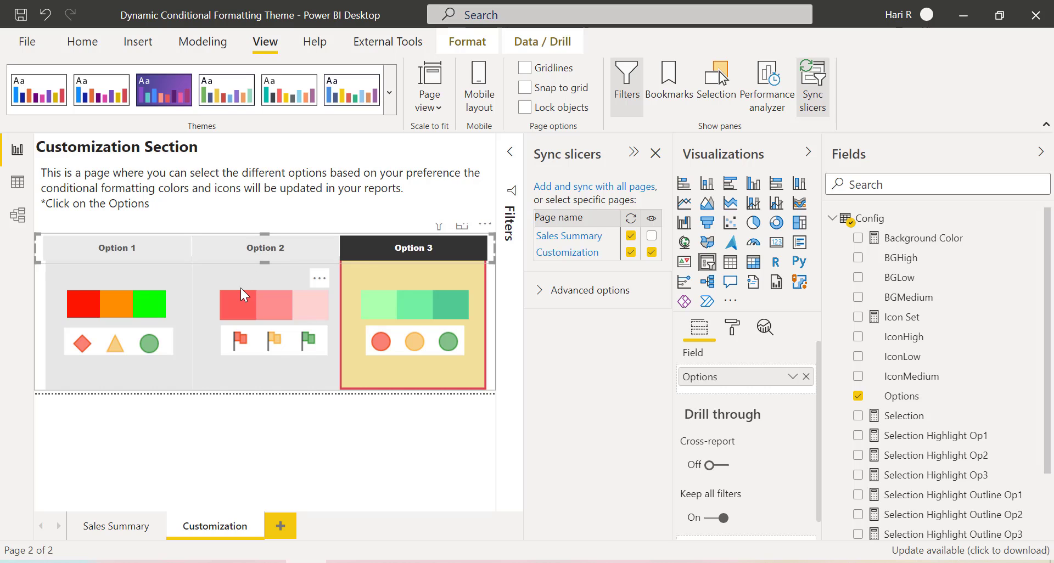
{"action": "left_click", "coordinate": [105, 530]}
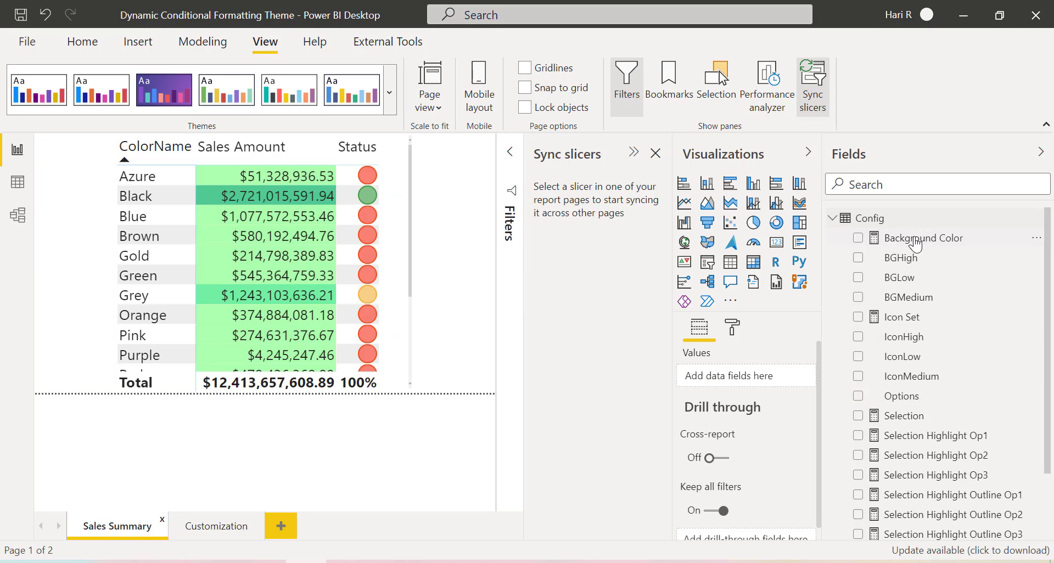
{"action": "left_click", "coordinate": [909, 238]}
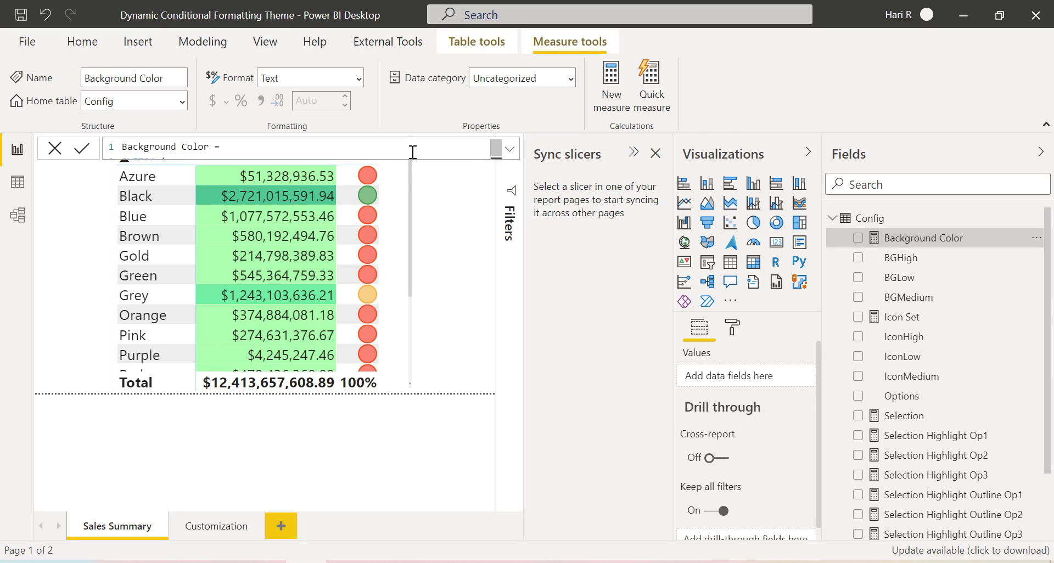
{"action": "left_click", "coordinate": [509, 149]}
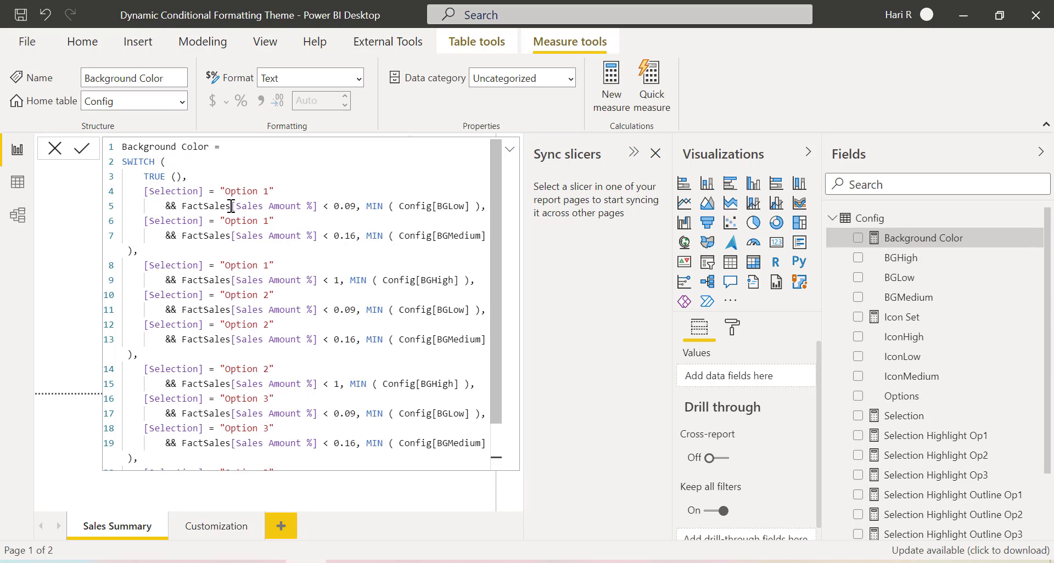
{"action": "left_click_drag", "start_coordinate": [225, 191], "coordinate": [270, 191]}
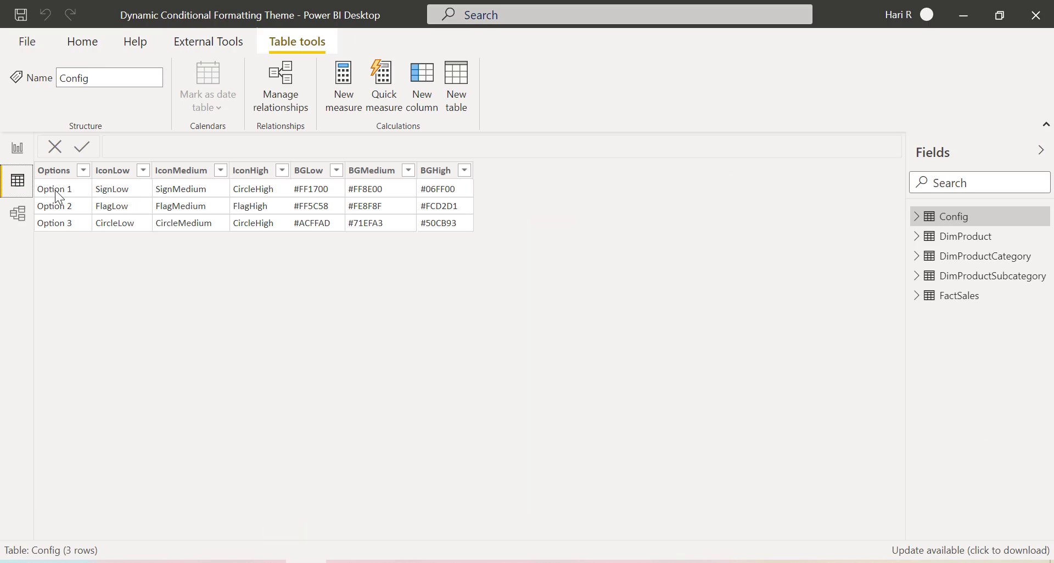
{"action": "left_click", "coordinate": [456, 189]}
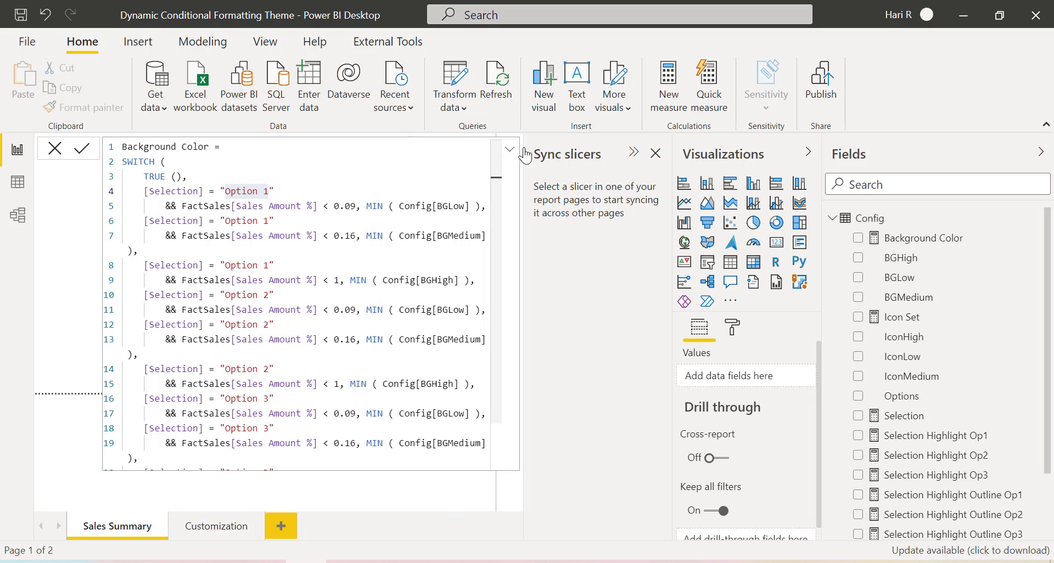
{"action": "left_click", "coordinate": [509, 148]}
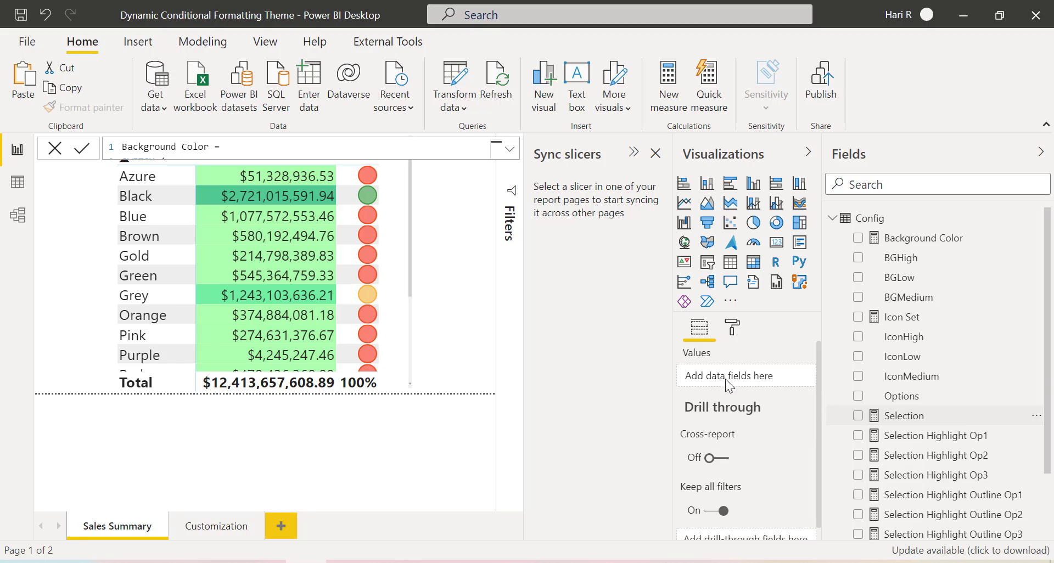
Step: On the Customization page, hide the Sync slicers pane and select Option 1 in the slicer
{"action": "left_click", "coordinate": [403, 269]}
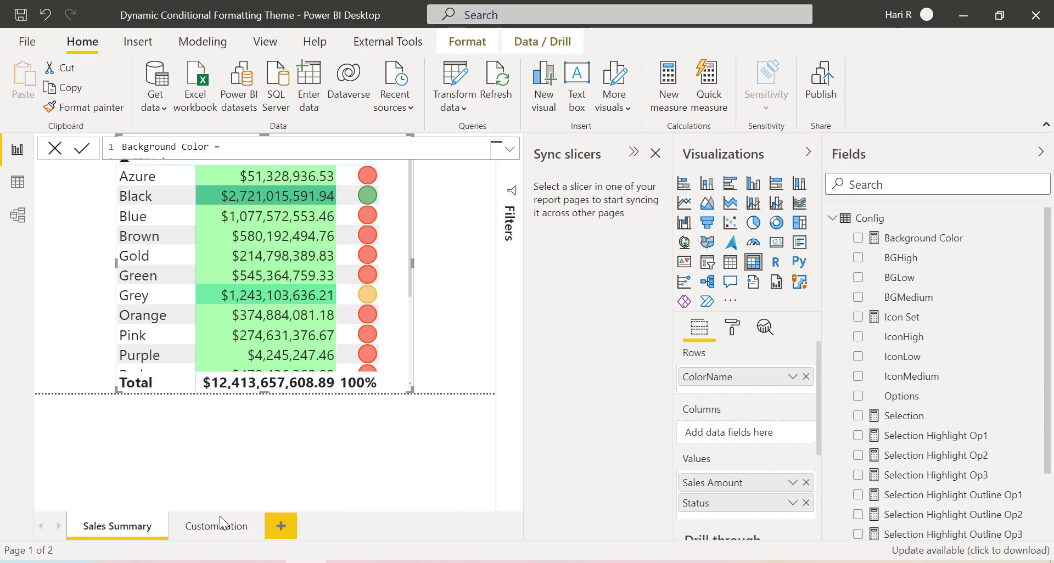
{"action": "left_click", "coordinate": [203, 527]}
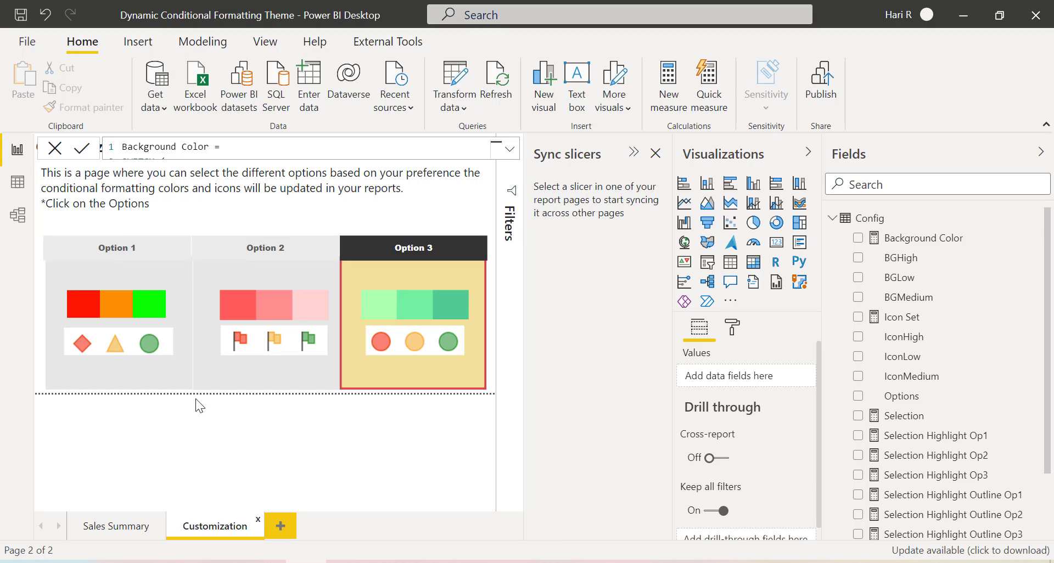
{"action": "left_click", "coordinate": [572, 158]}
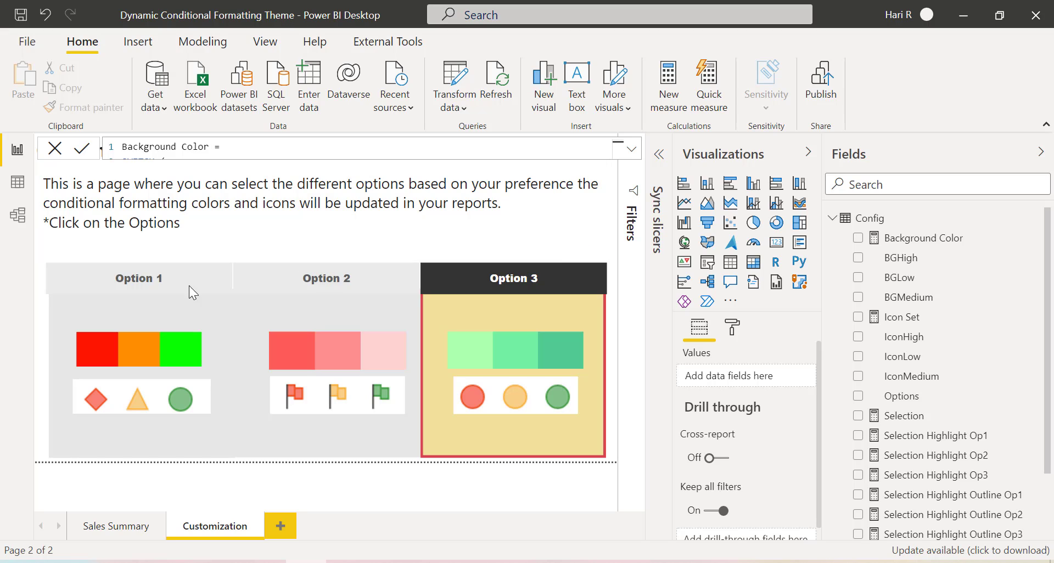
{"action": "left_click", "coordinate": [110, 275]}
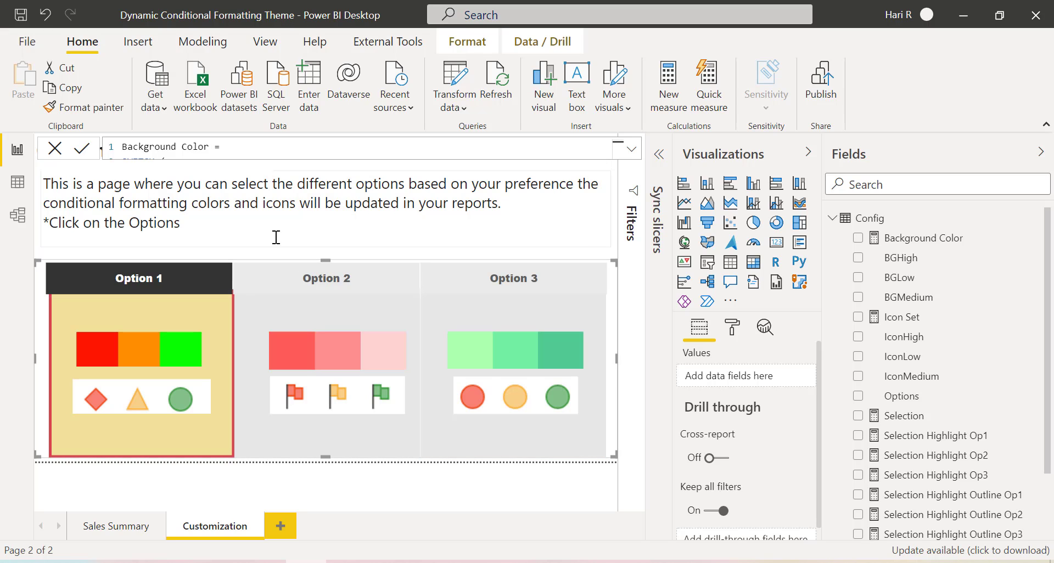